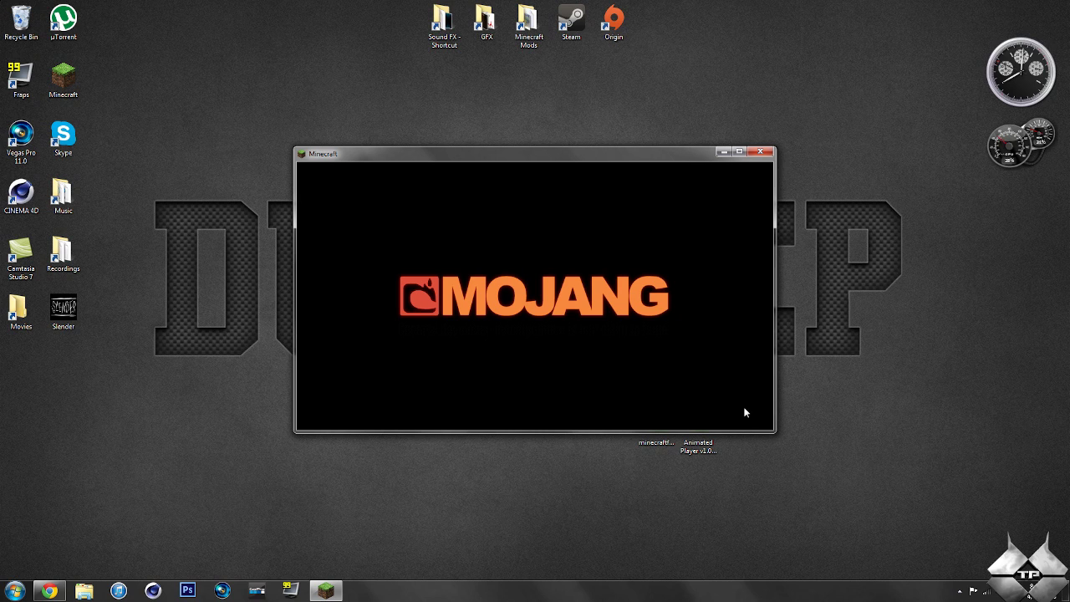
Maximize the Minecraft window and load the single-player world "Beautiful wonderland".
click(739, 151)
click(535, 279)
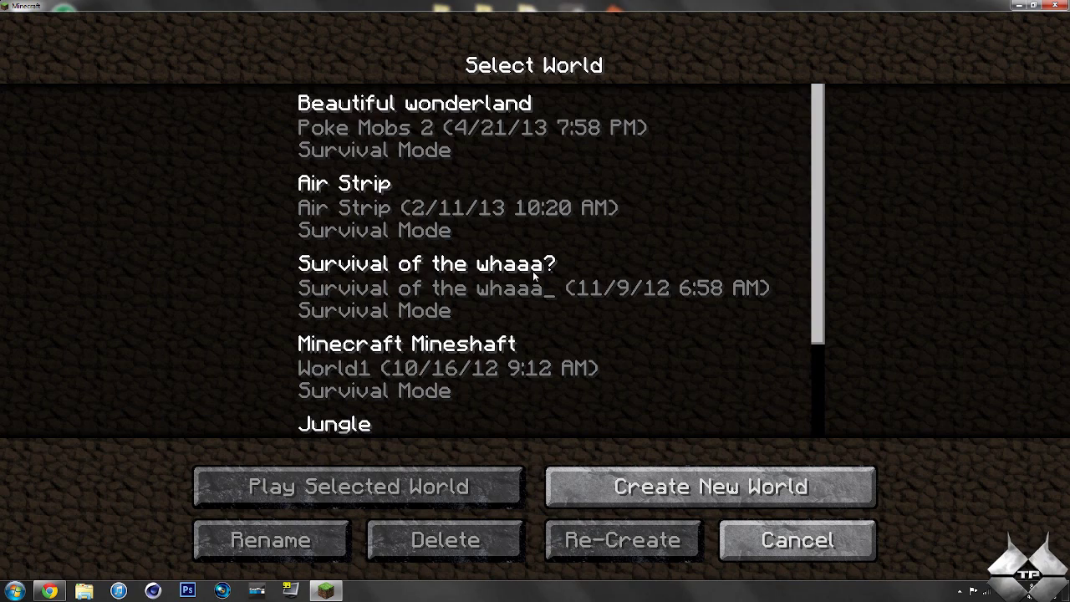
click(493, 151)
click(376, 487)
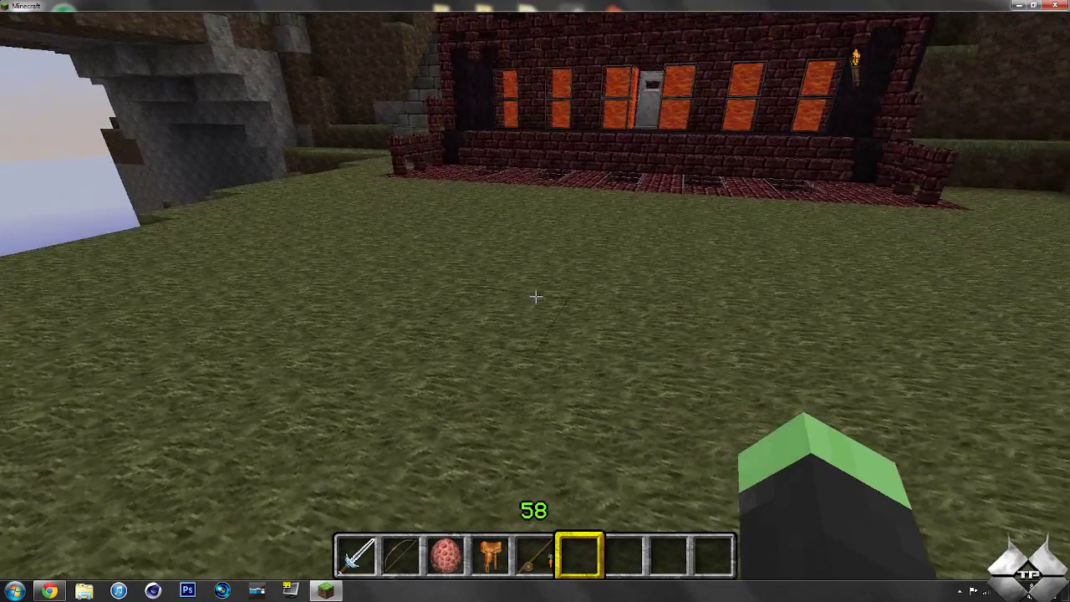
Switch to the third-person rear view and walk around the grass to examine the character's movement animation from behind.
key(w)
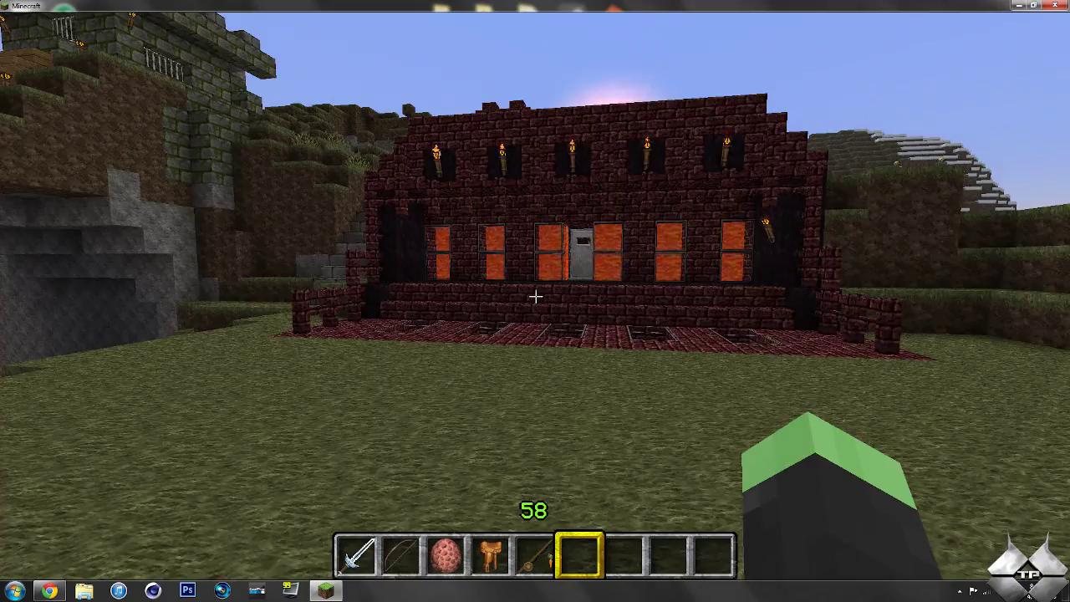
key(F5)
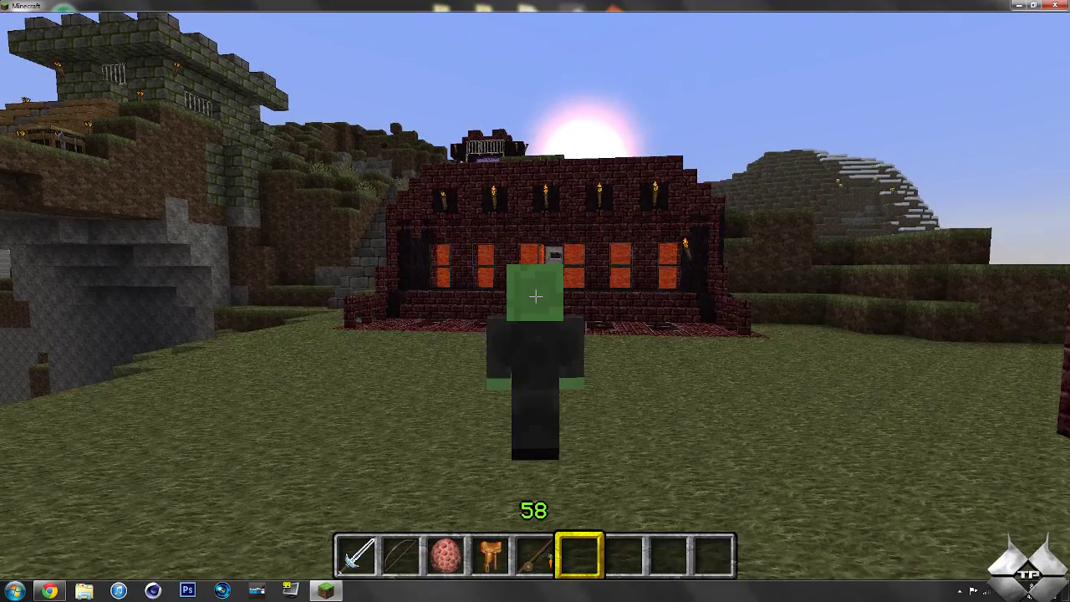
key(w)
key(w)
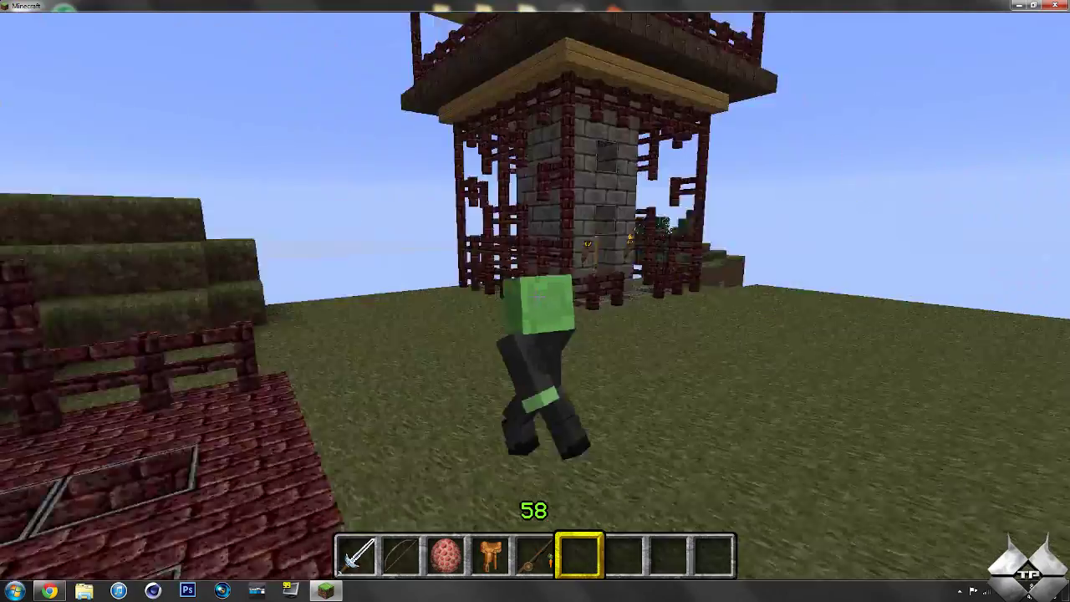
key(w)
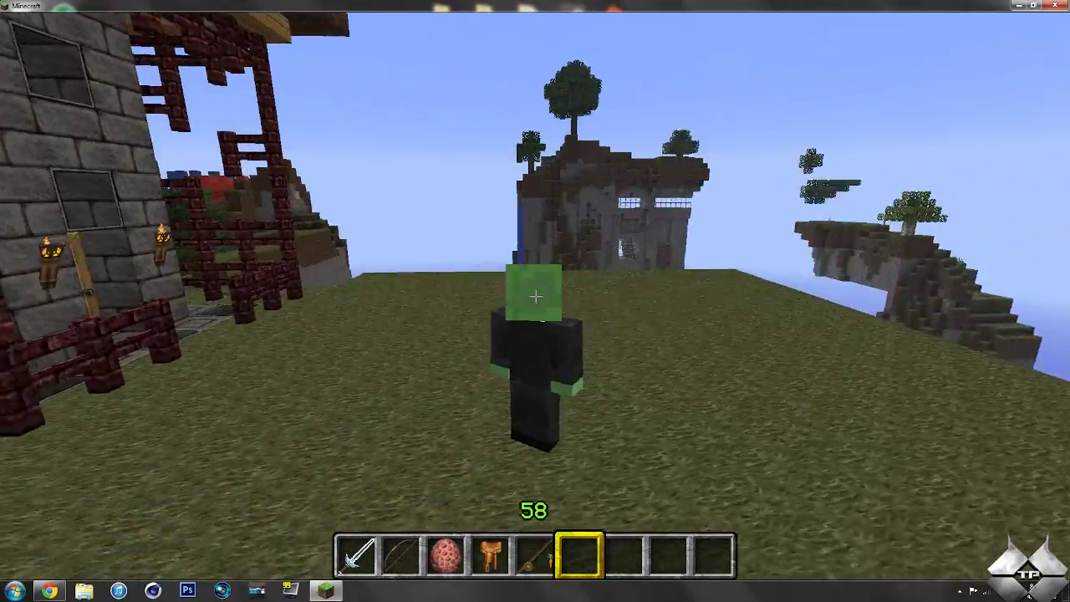
key(w)
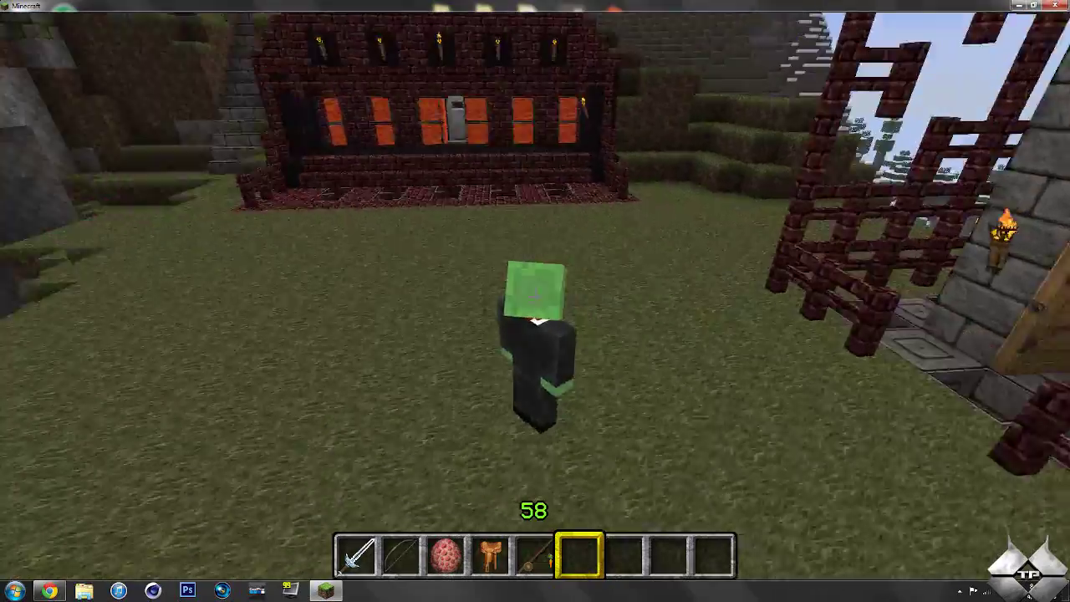
key(w)
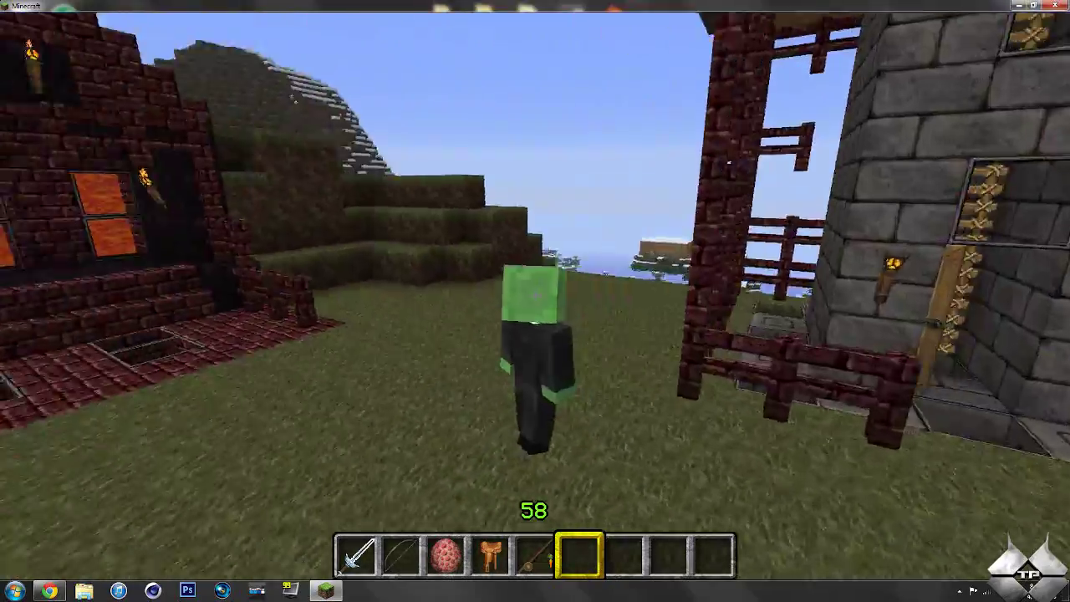
Switch to the front-facing third-person view and run across the grass to examine the character's movement animation from the front.
key(F5)
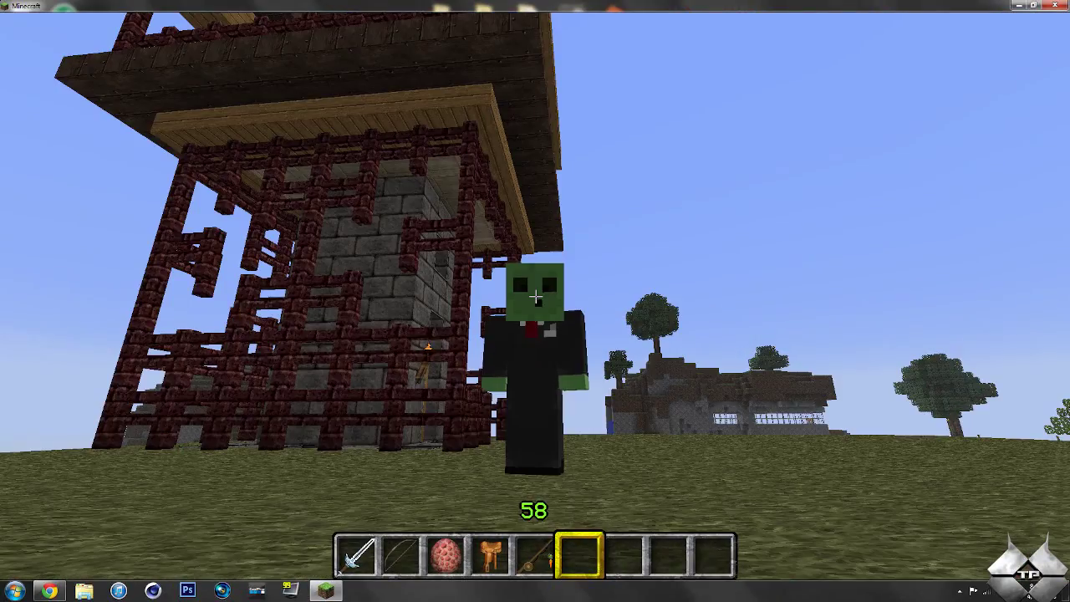
key(w)
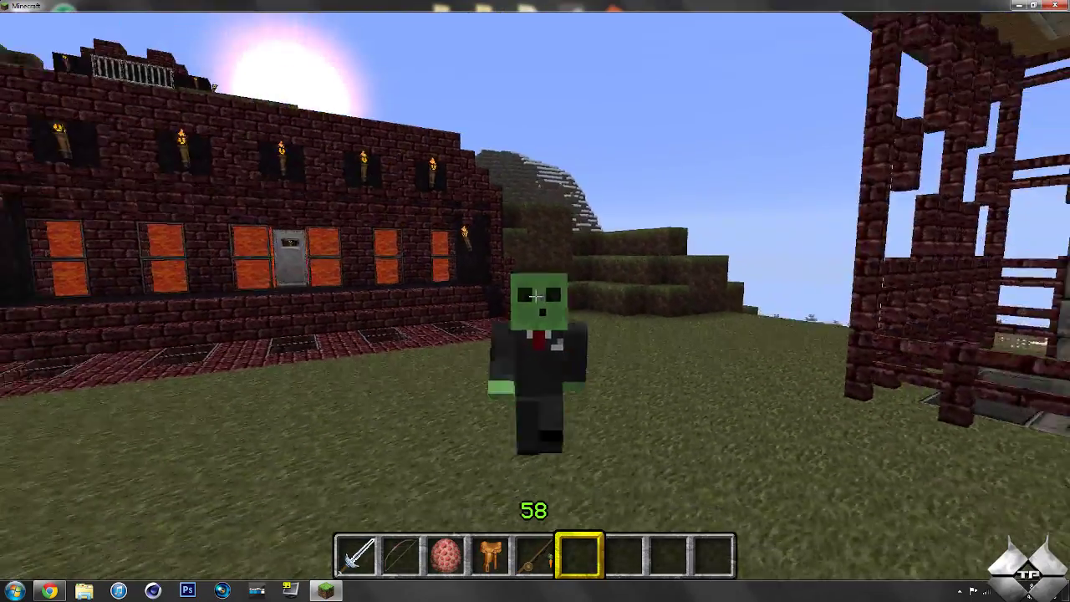
key(w)
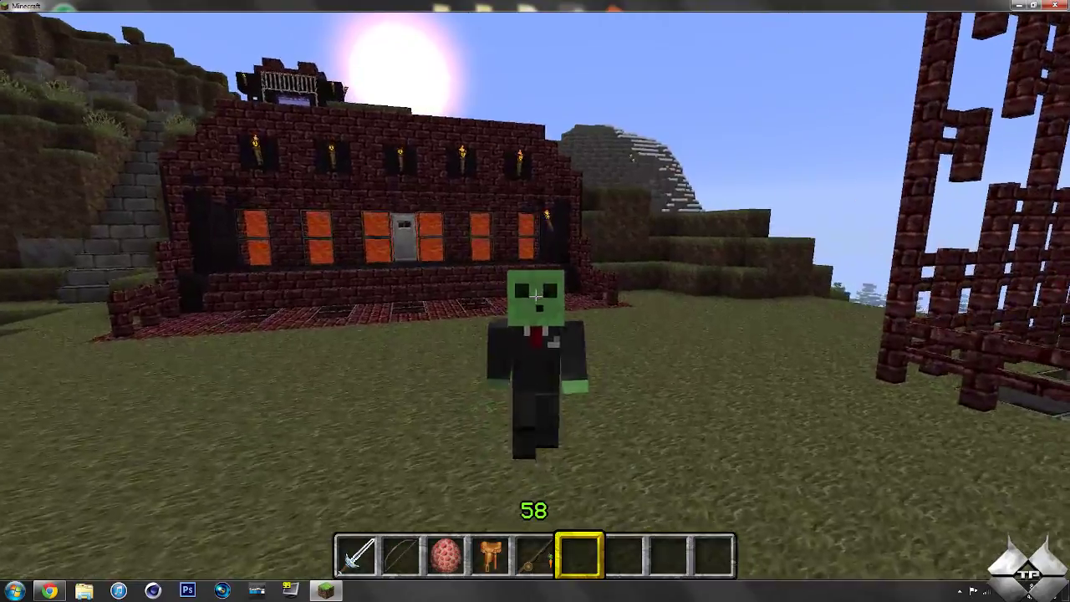
key(w)
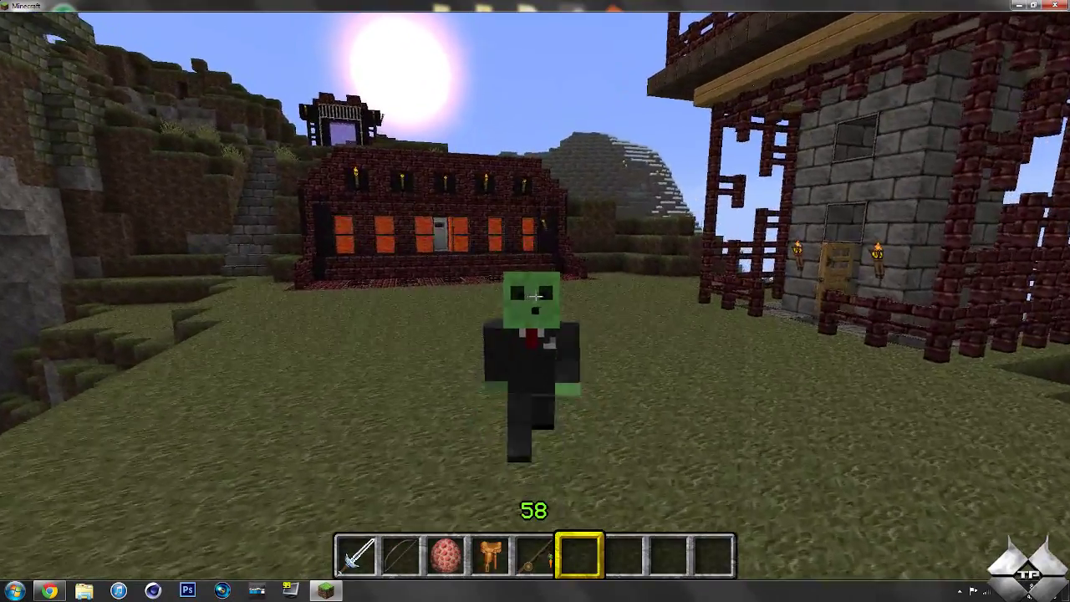
key(w)
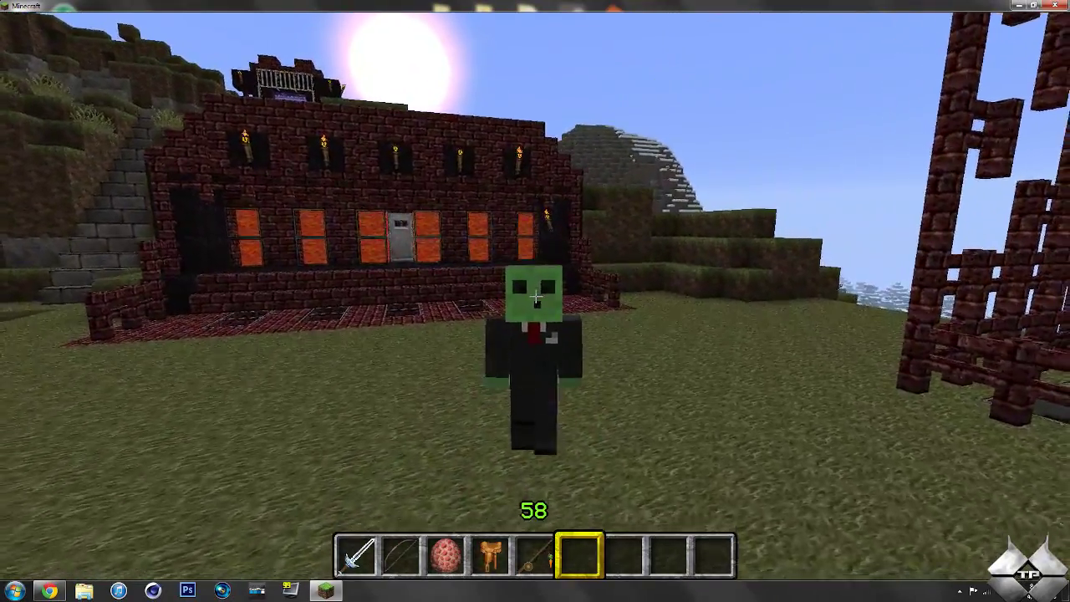
key(w)
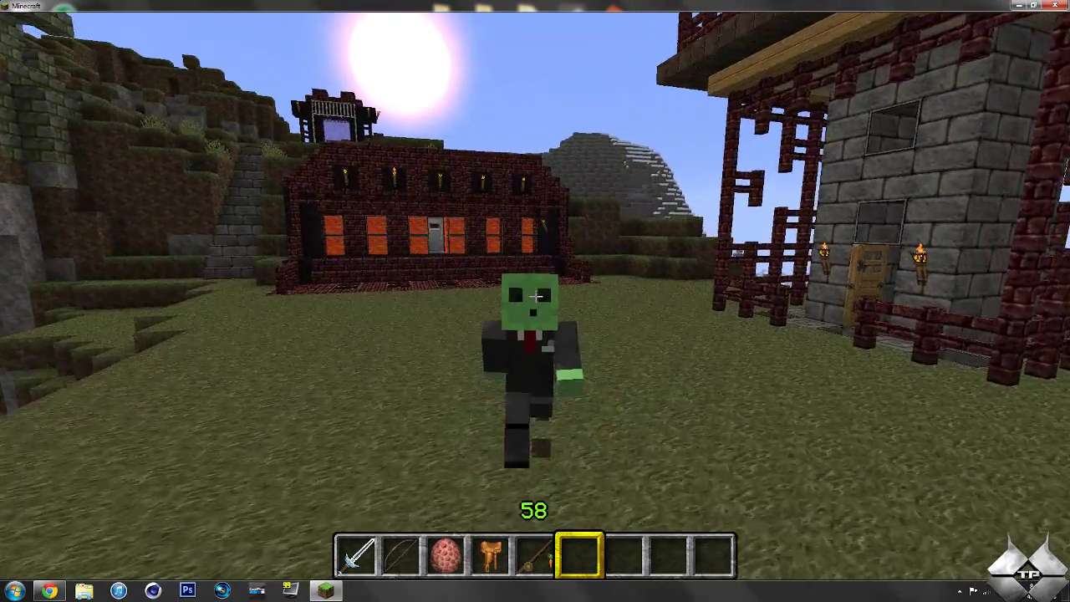
key(w)
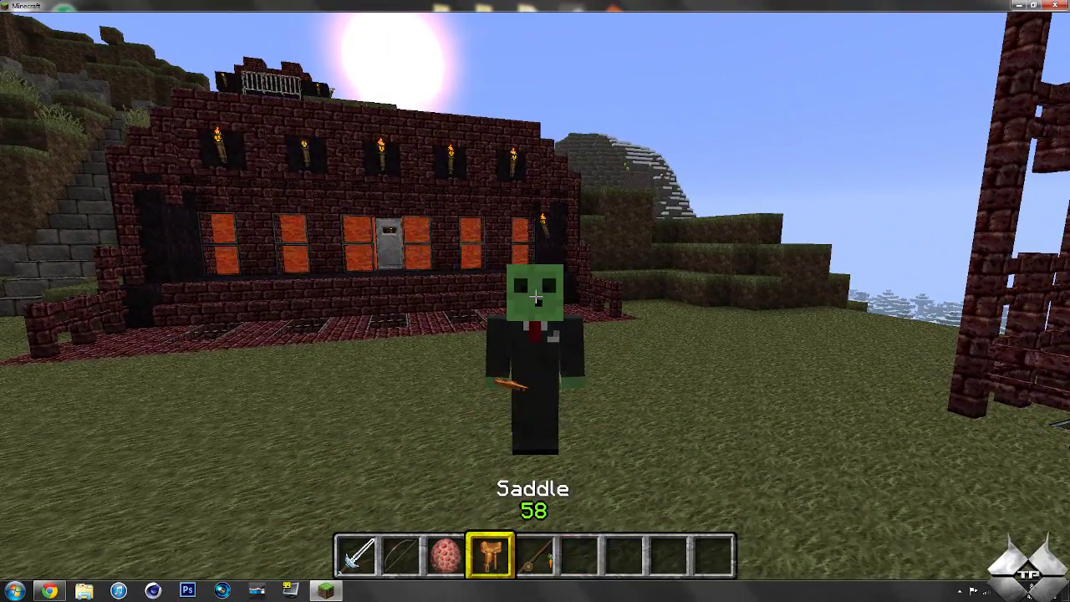
Equip the Diamond Sword and examine the character's standing and combat poses from the front.
key(w)
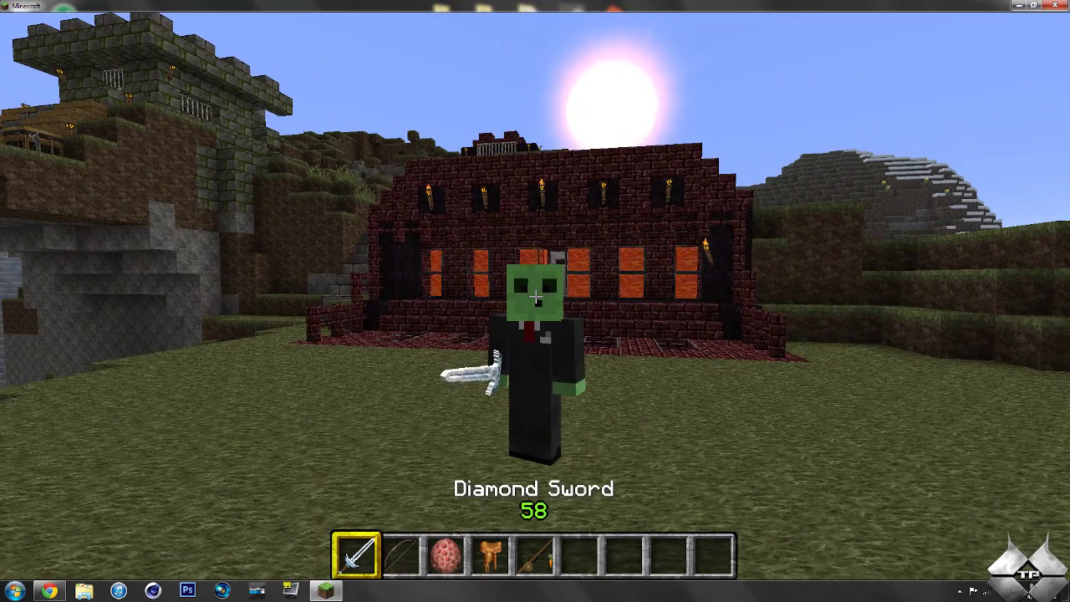
key(w)
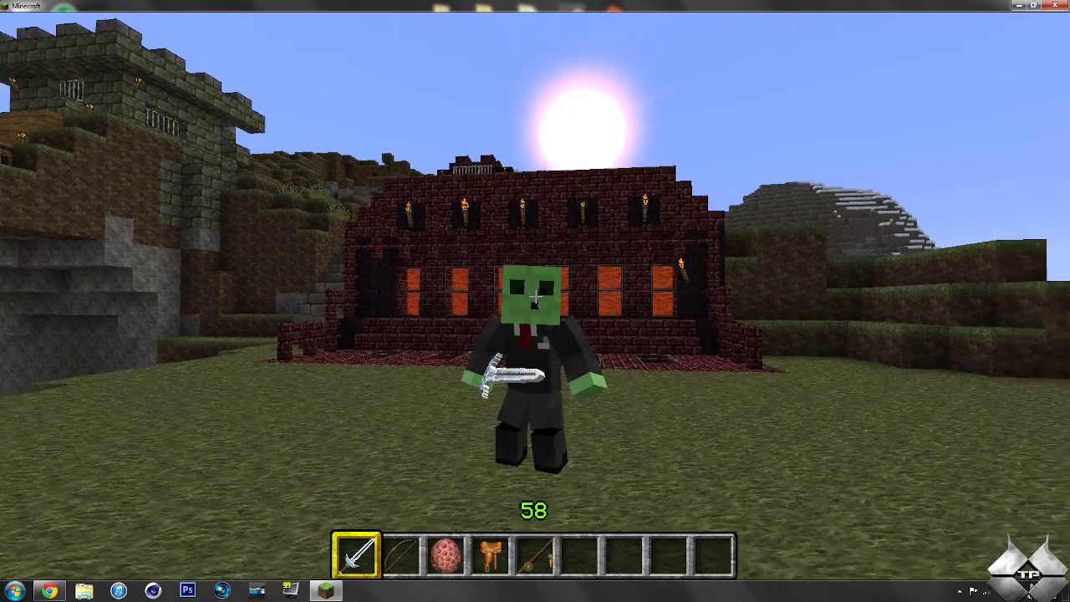
key(w)
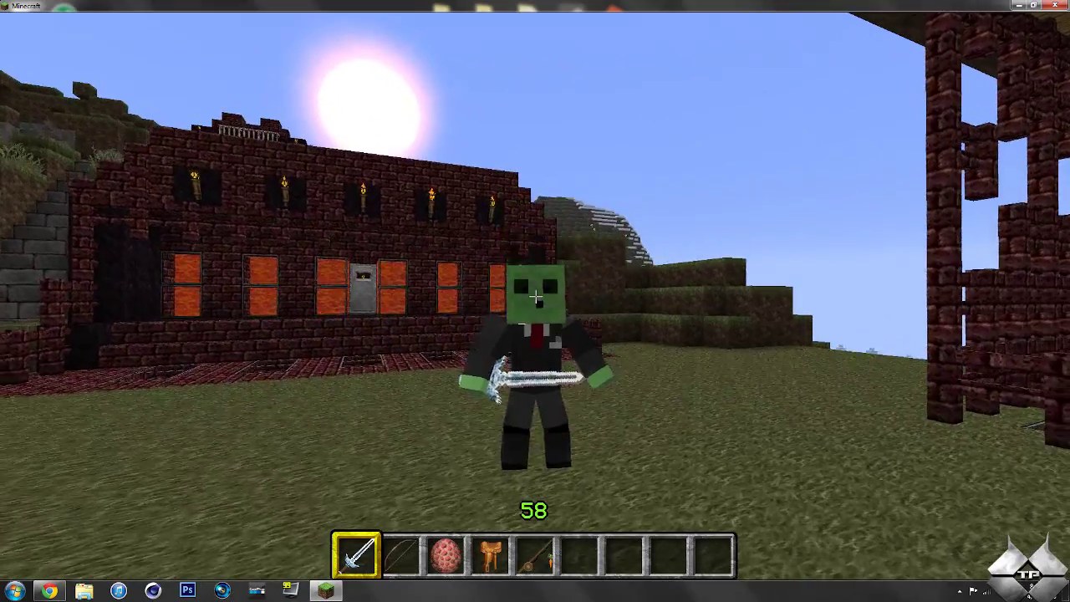
key(w)
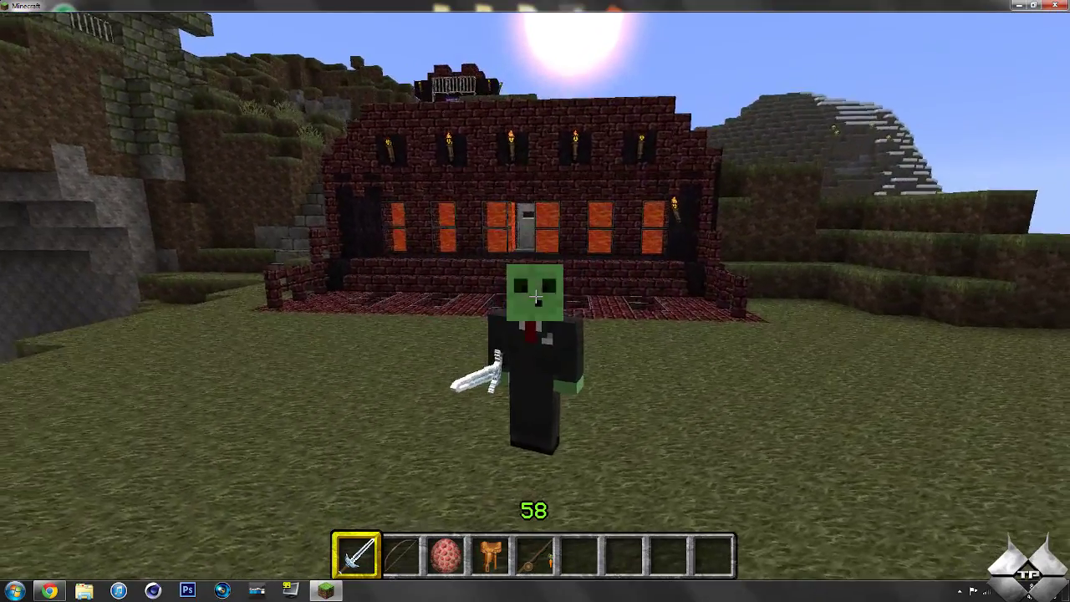
key(w)
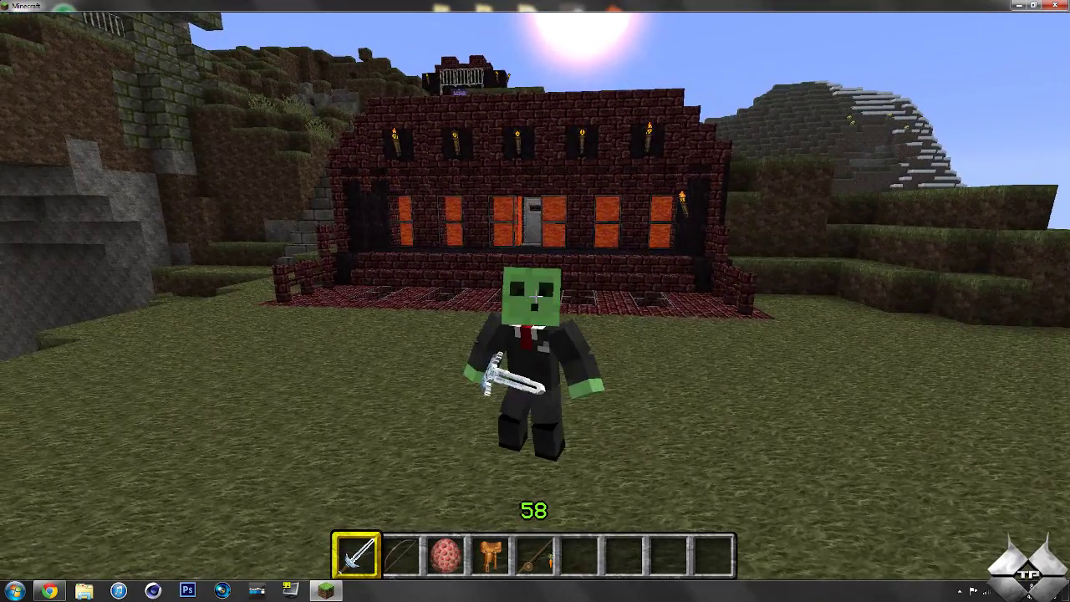
key(w)
key(w)
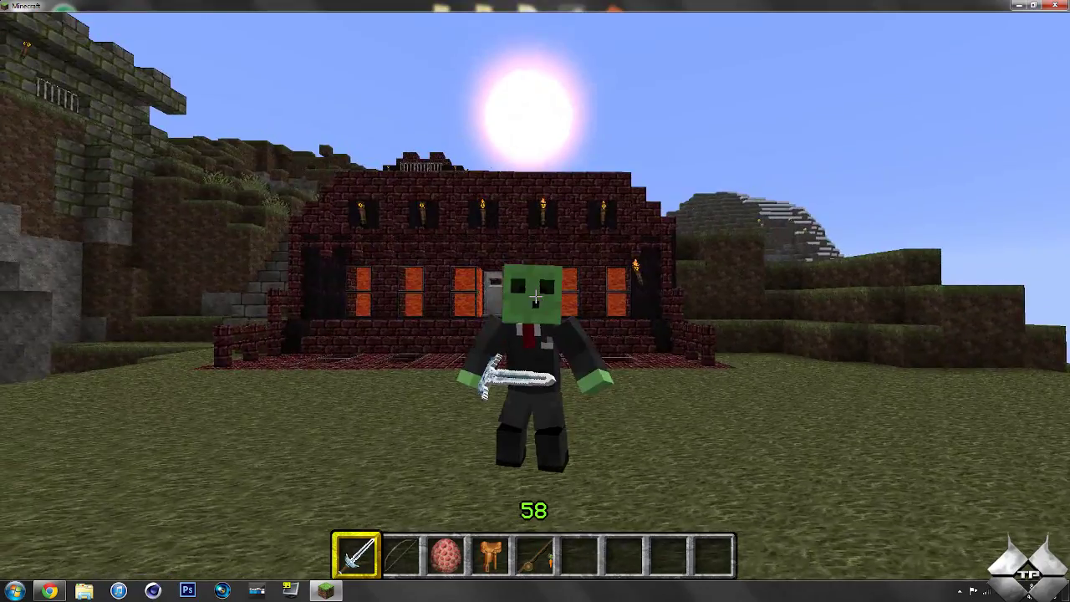
key(w)
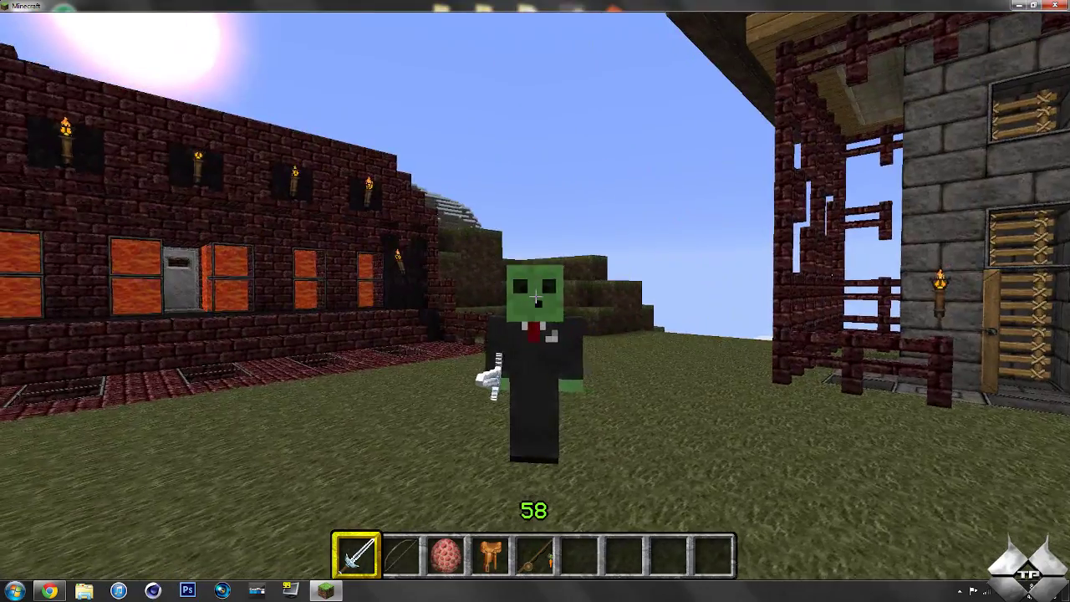
key(w)
key(w)
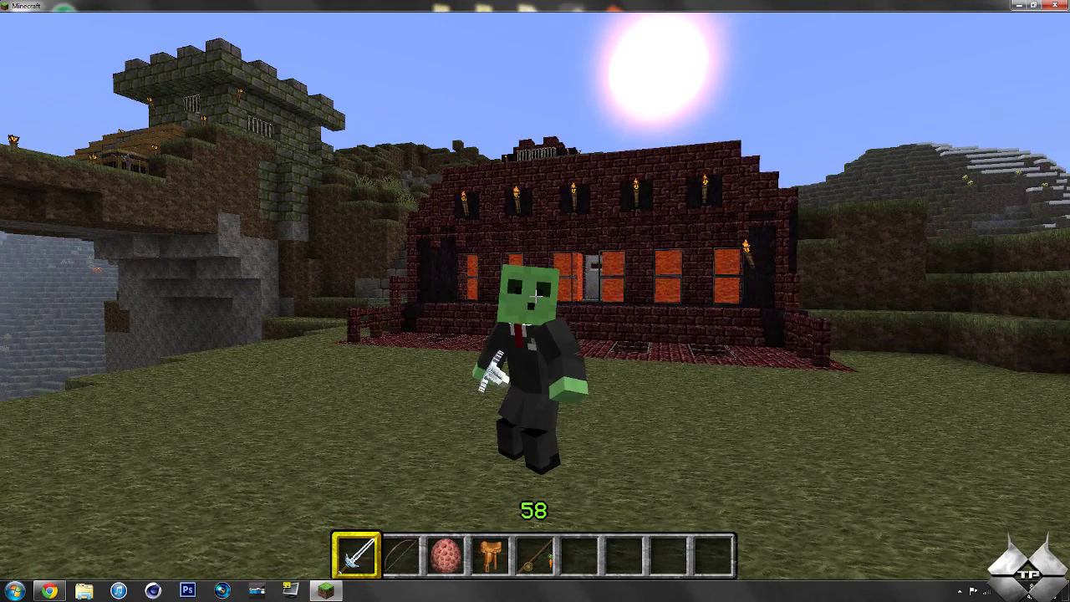
Equip the Bow and draw it to examine the character's aiming animation.
key(w)
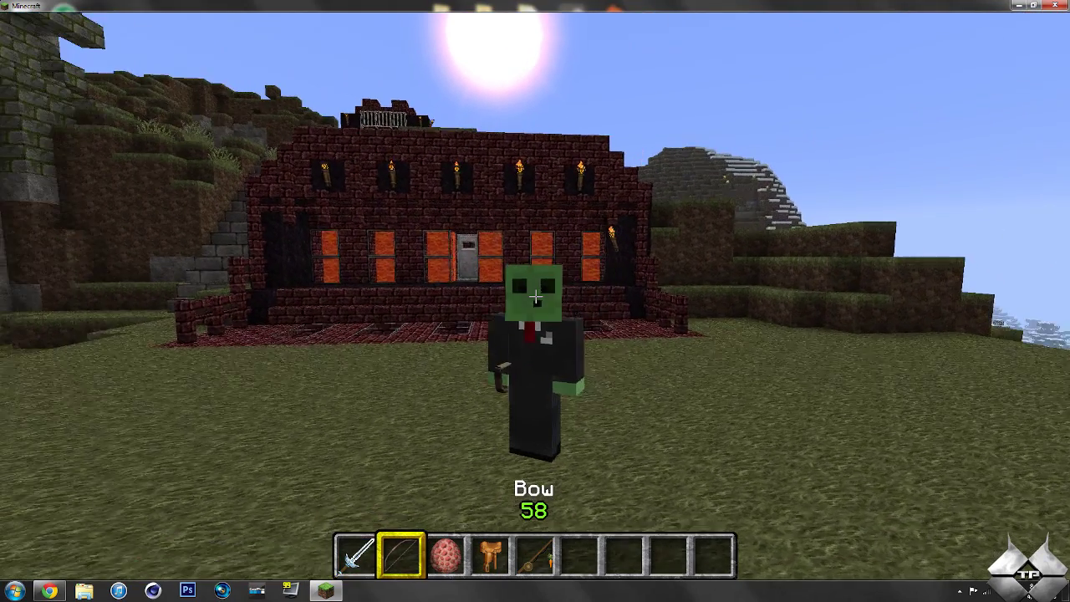
right_click(535, 296)
key(w)
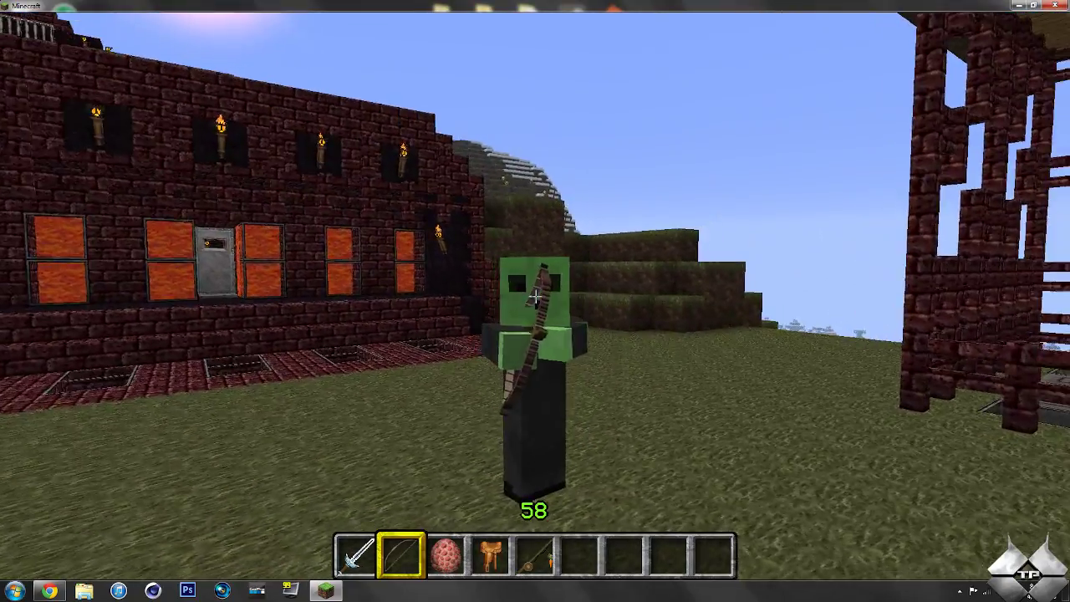
right_click(535, 296)
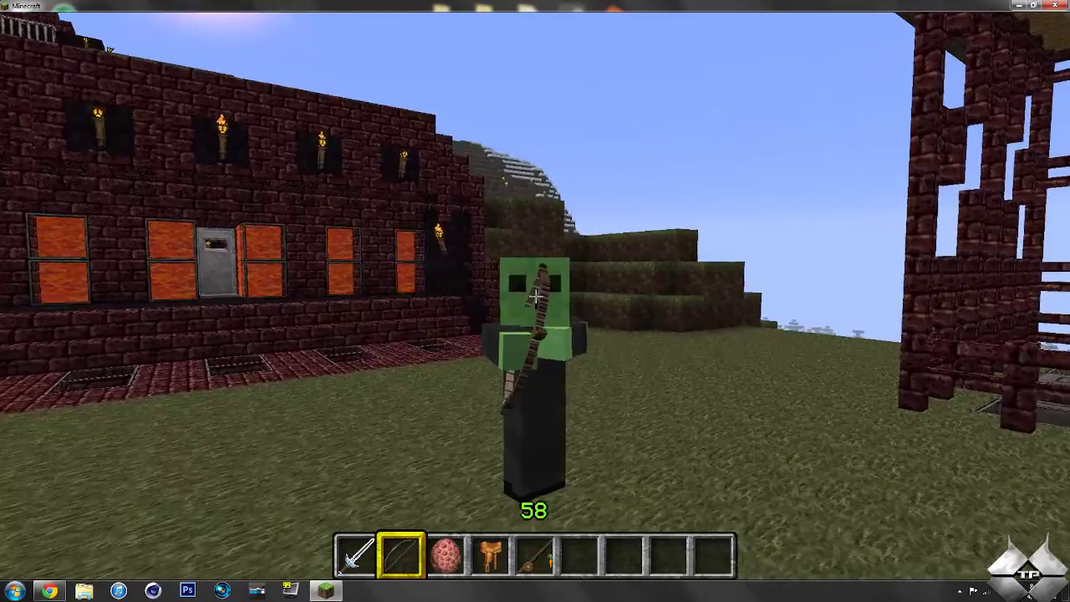
right_click(535, 297)
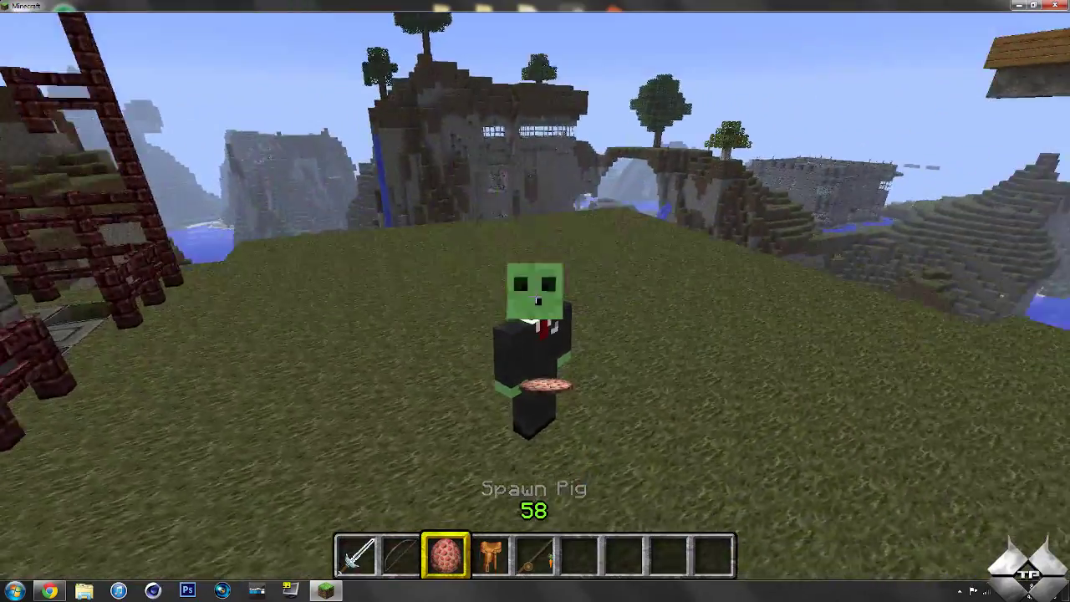
Spawn a pig on the grass near the tower and put the Saddle on it.
key(w)
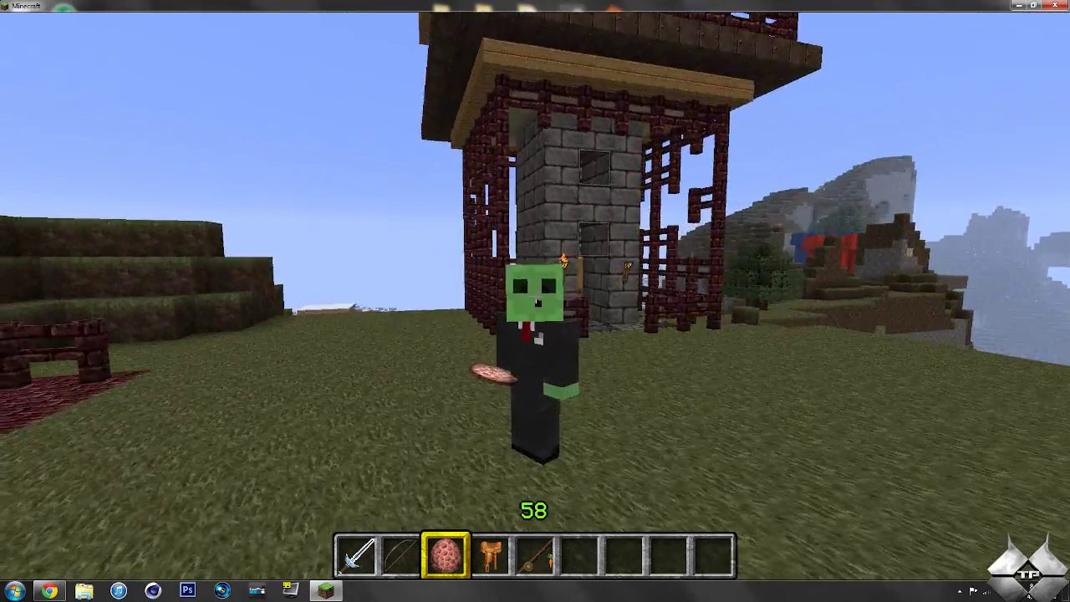
key(w)
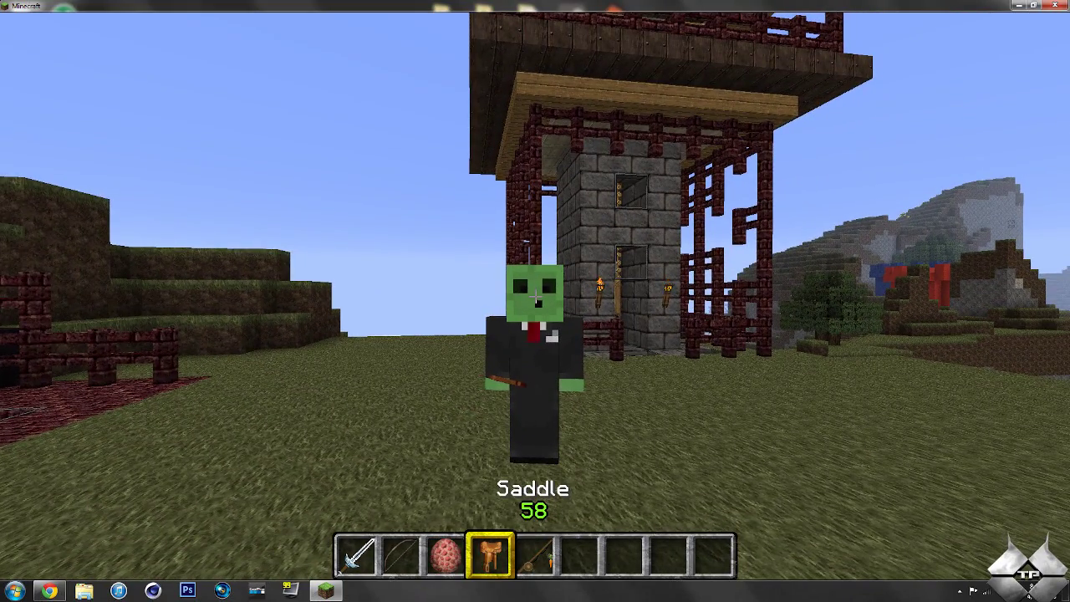
key(w)
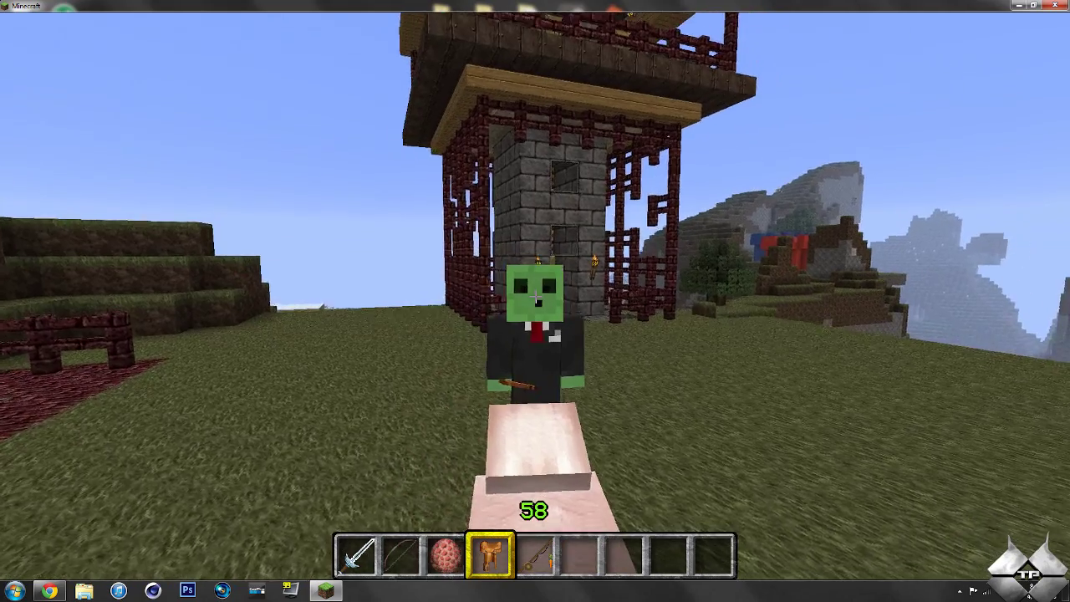
key(s)
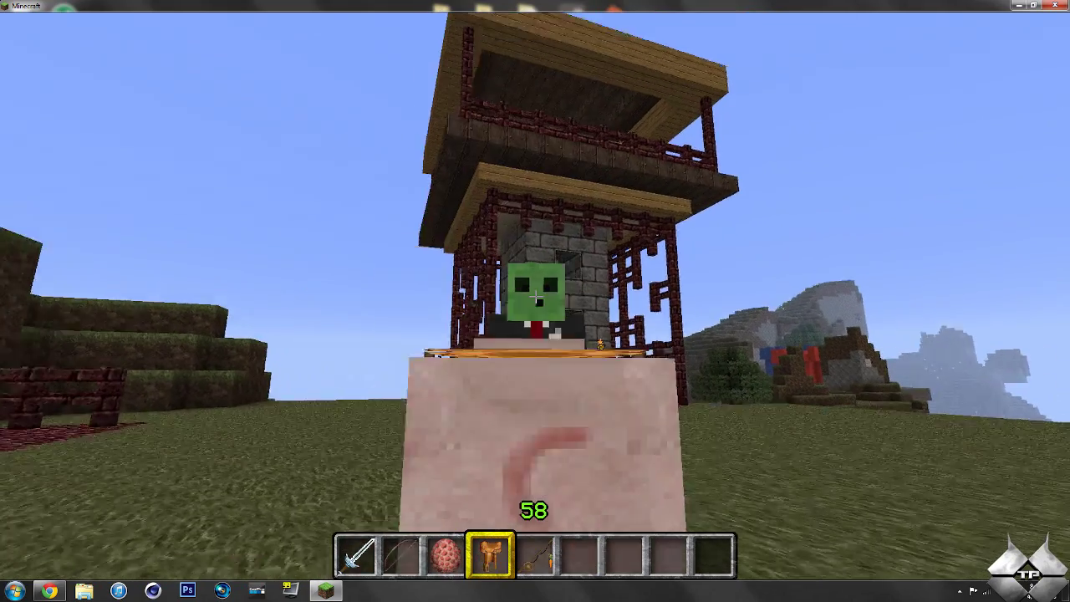
Ride the saddled pig with the carrot on a stick in third-person view, and dismount near the nether brick building.
right_click(535, 294)
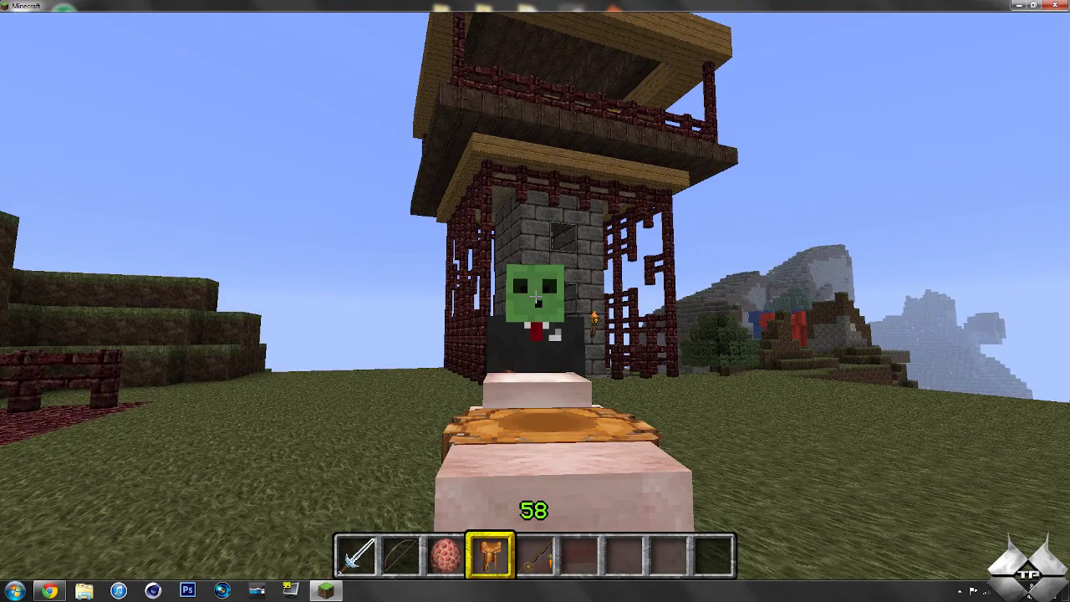
key(F5)
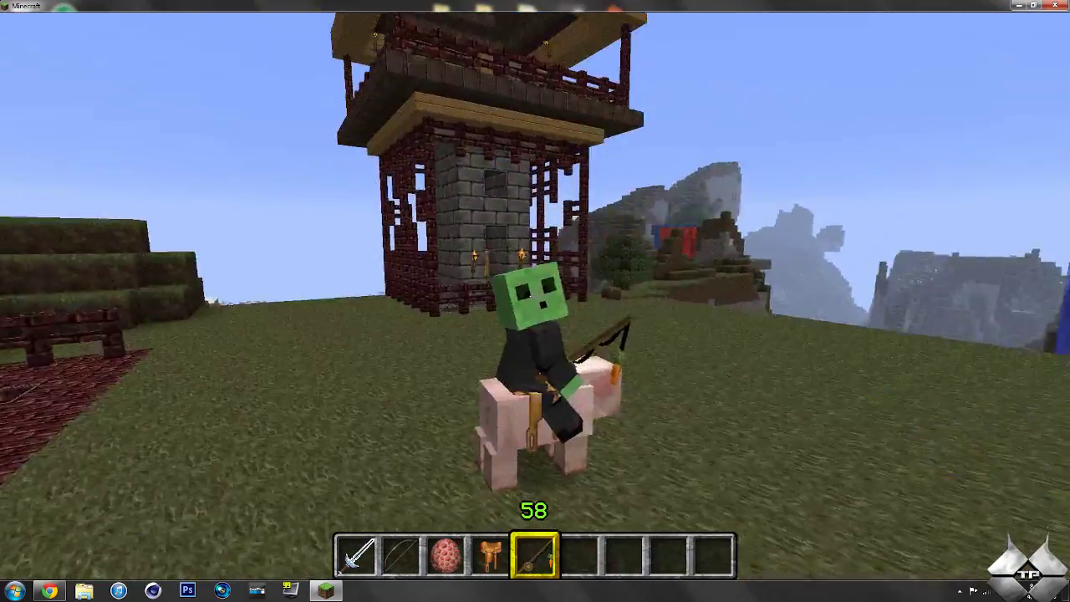
scroll(535, 301, up, 1)
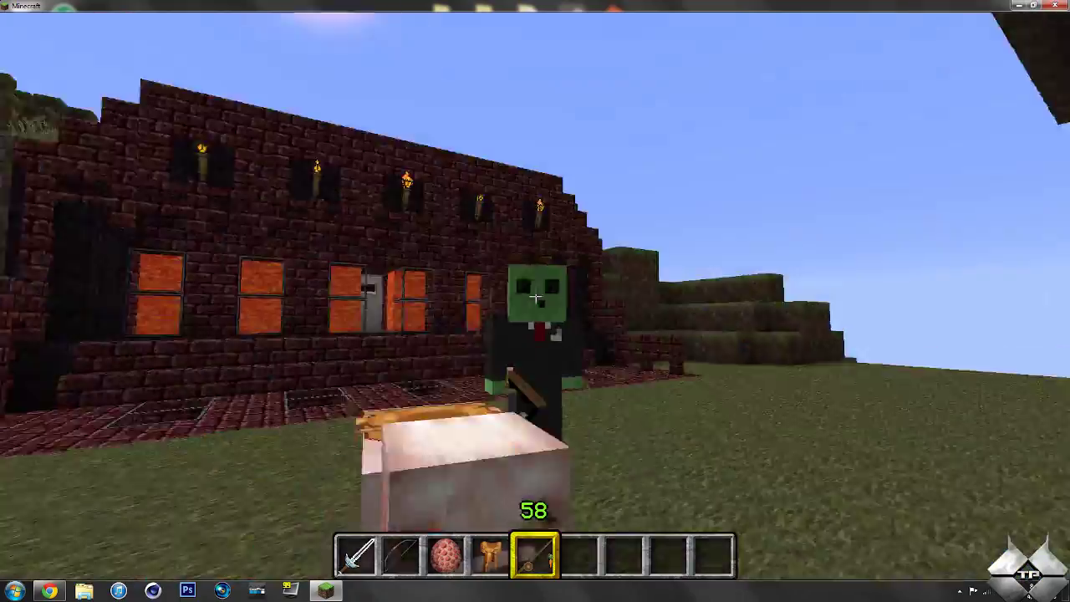
key(shift)
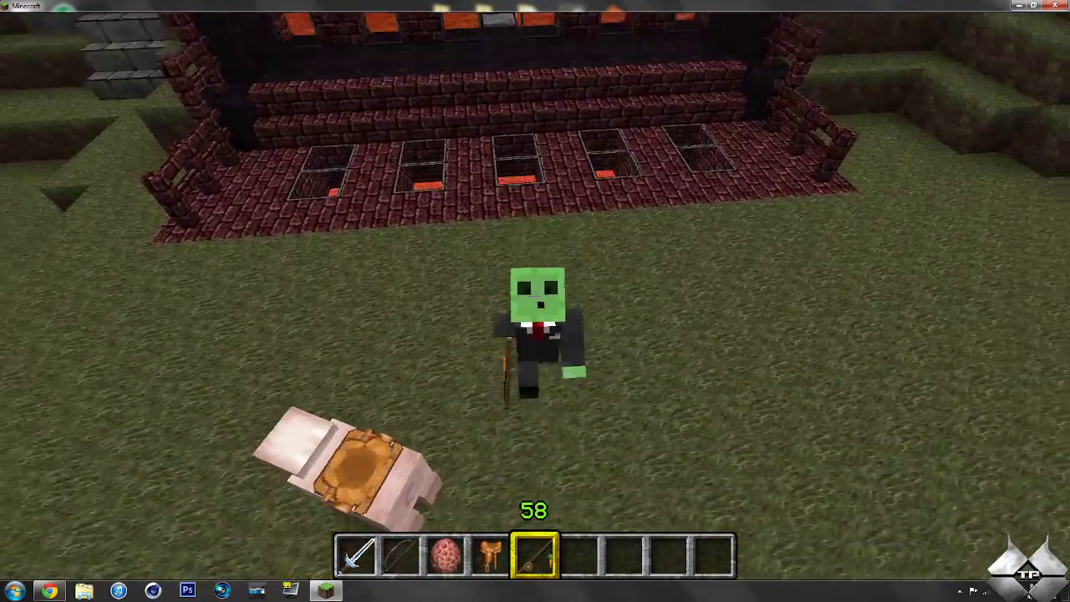
Switch to an empty hotbar slot and the rear third-person view, and fly the character out over the lake.
scroll(535, 301, down, 1)
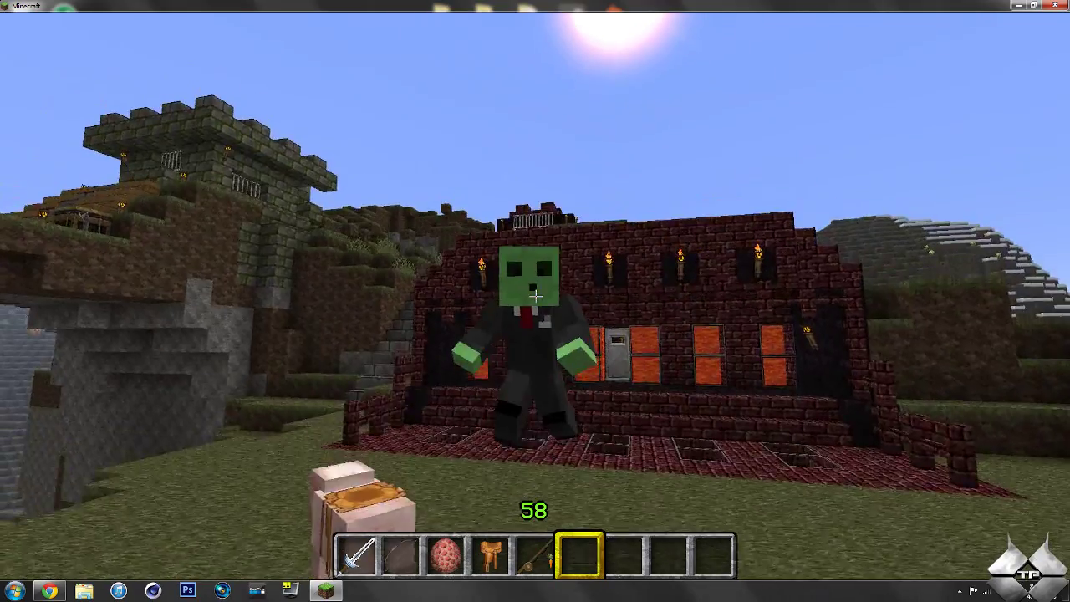
key(F5)
key(F5)
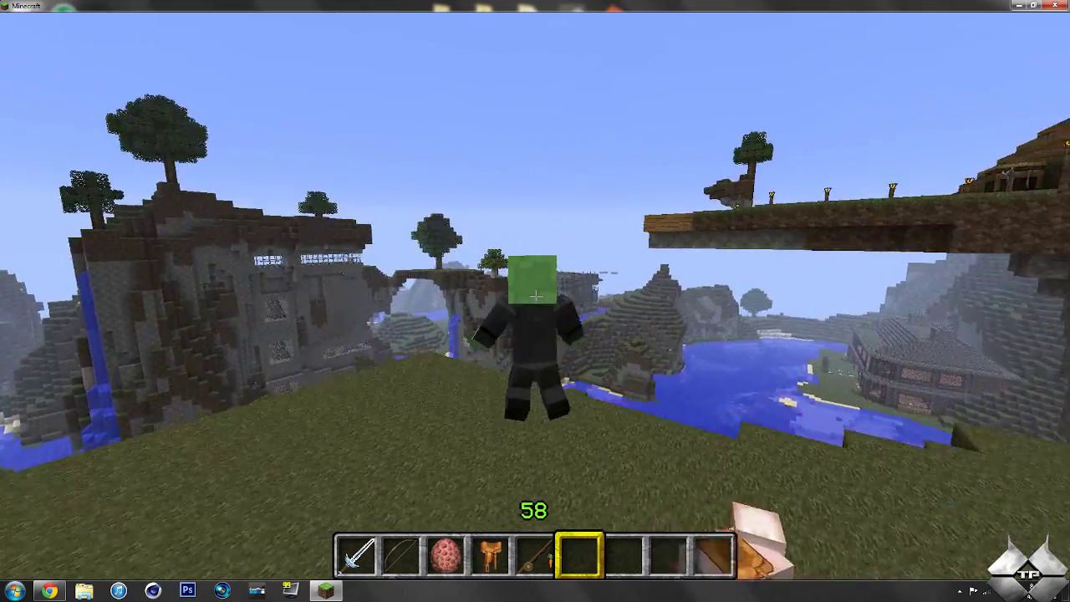
key(w)
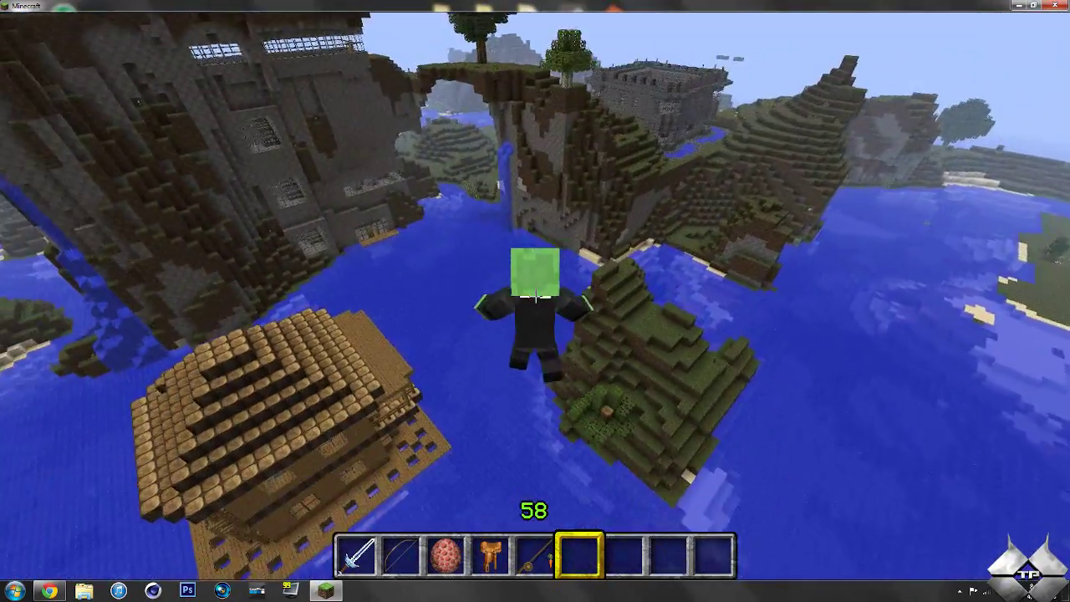
Drop into the lake and swim underwater and along the surface to demonstrate the swimming animation.
key(shift)
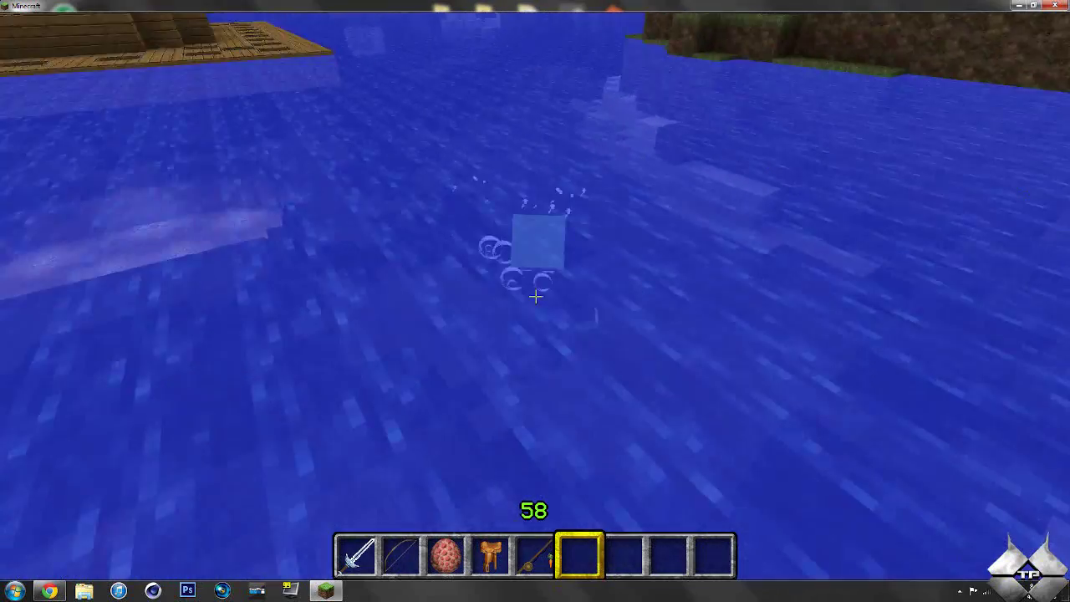
key(space)
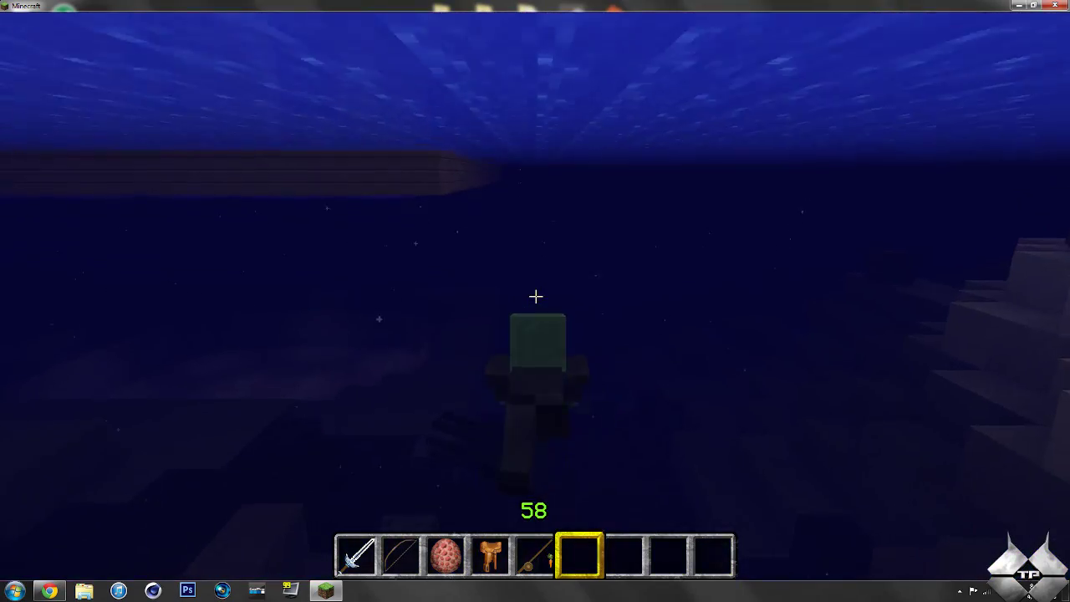
key(space)
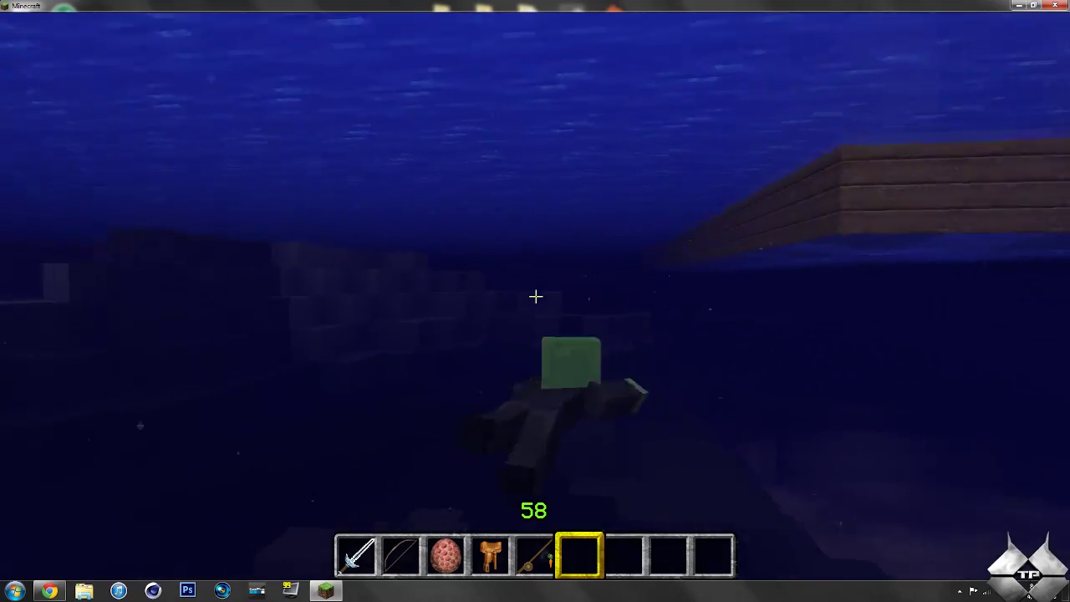
key(space)
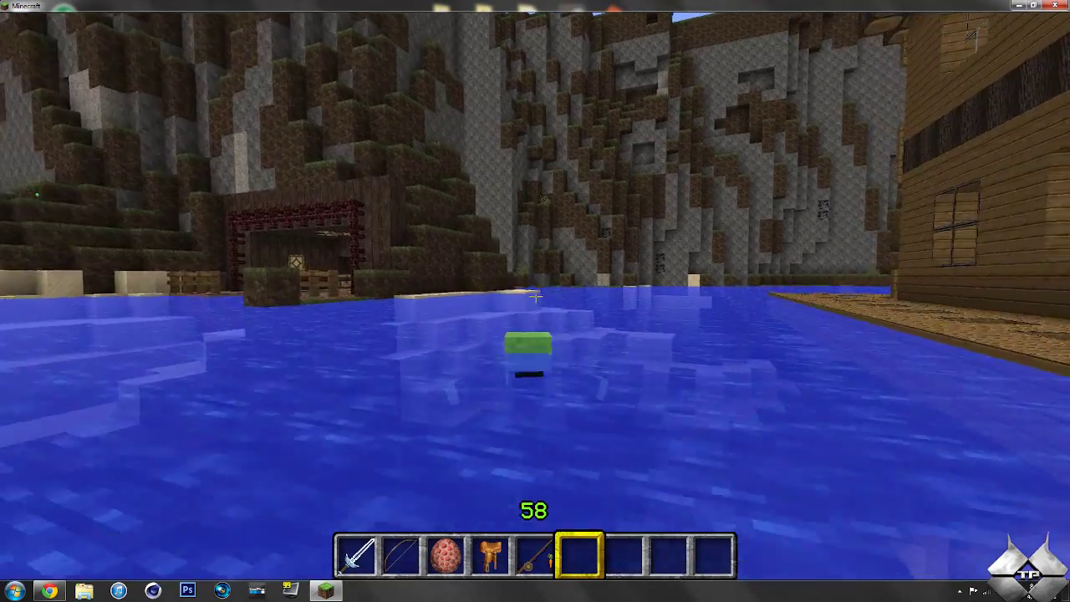
key(w)
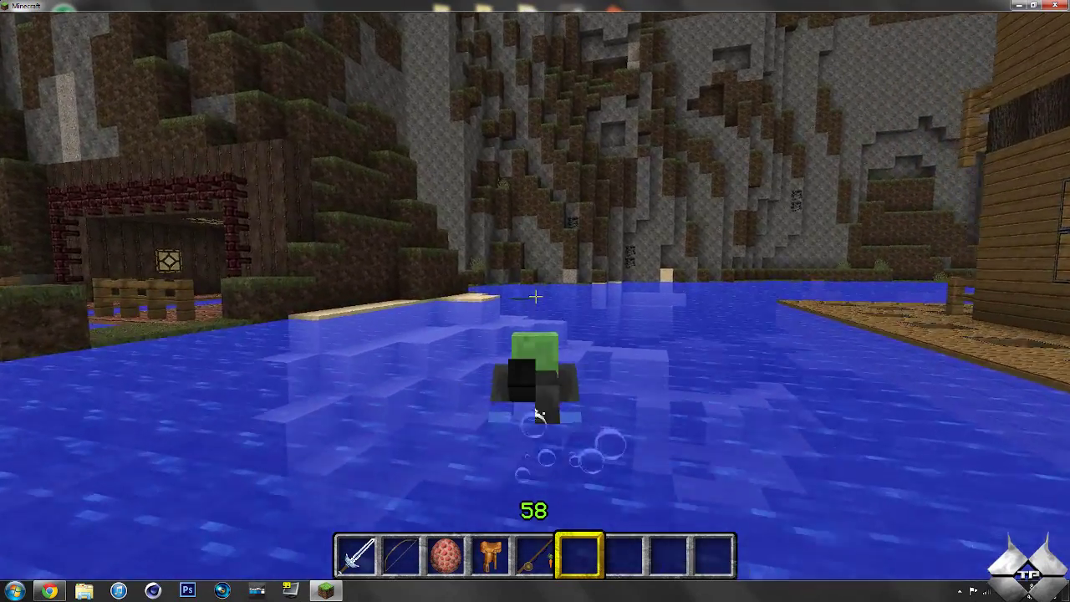
key(w)
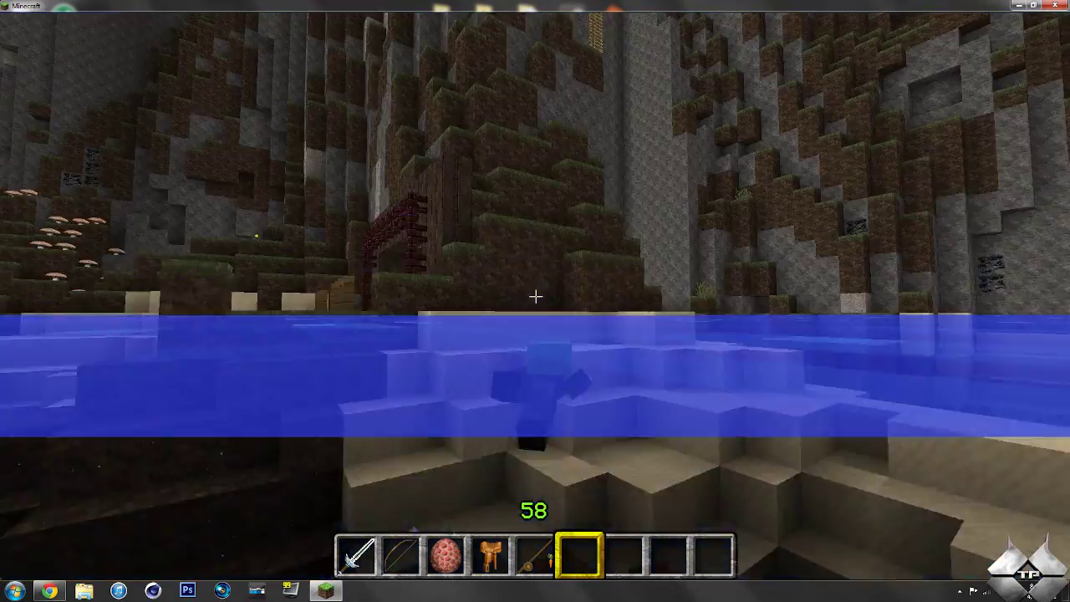
Fly up the cliff beside the ladder and land on the grass facing the nether brick building.
key(w)
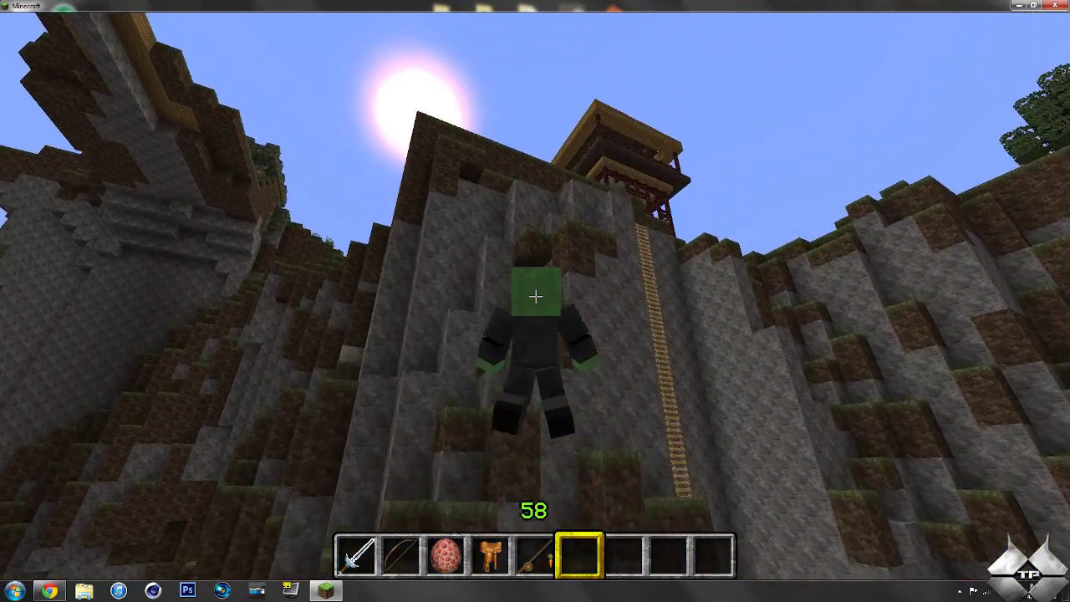
key(w)
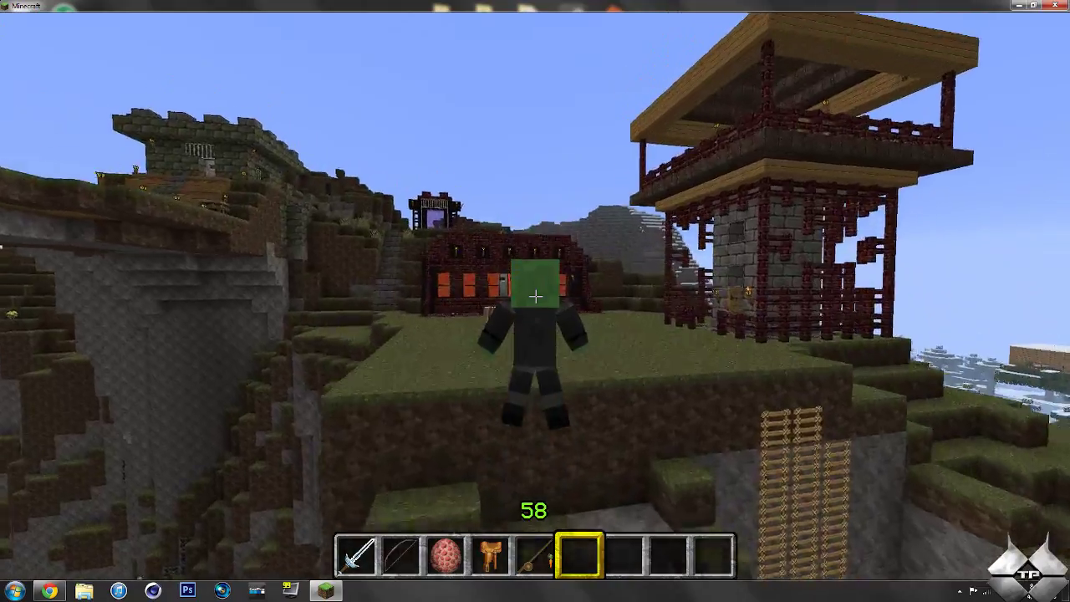
key(w)
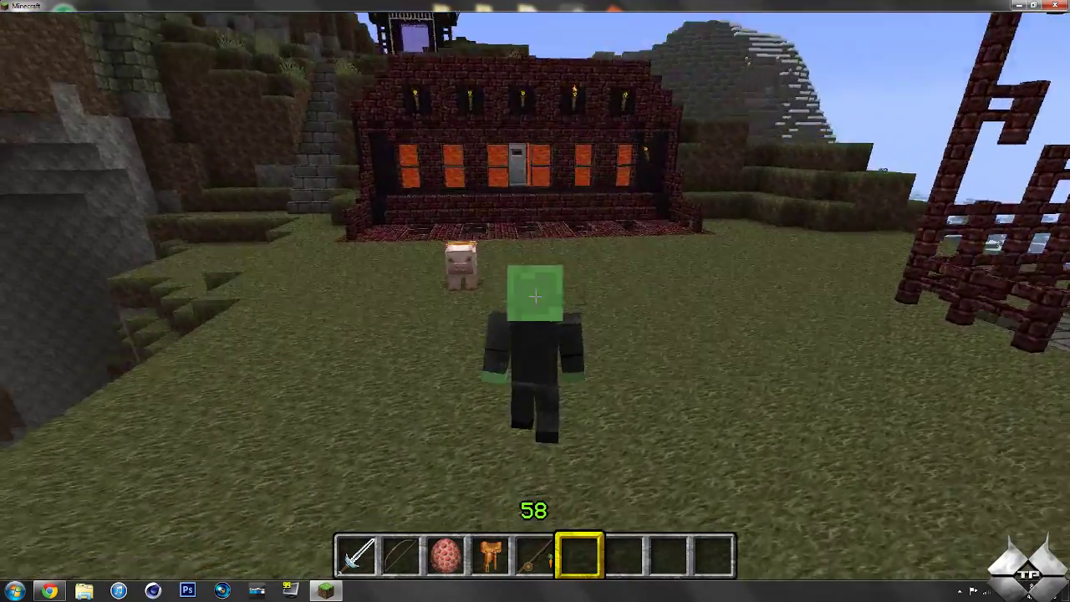
key(w)
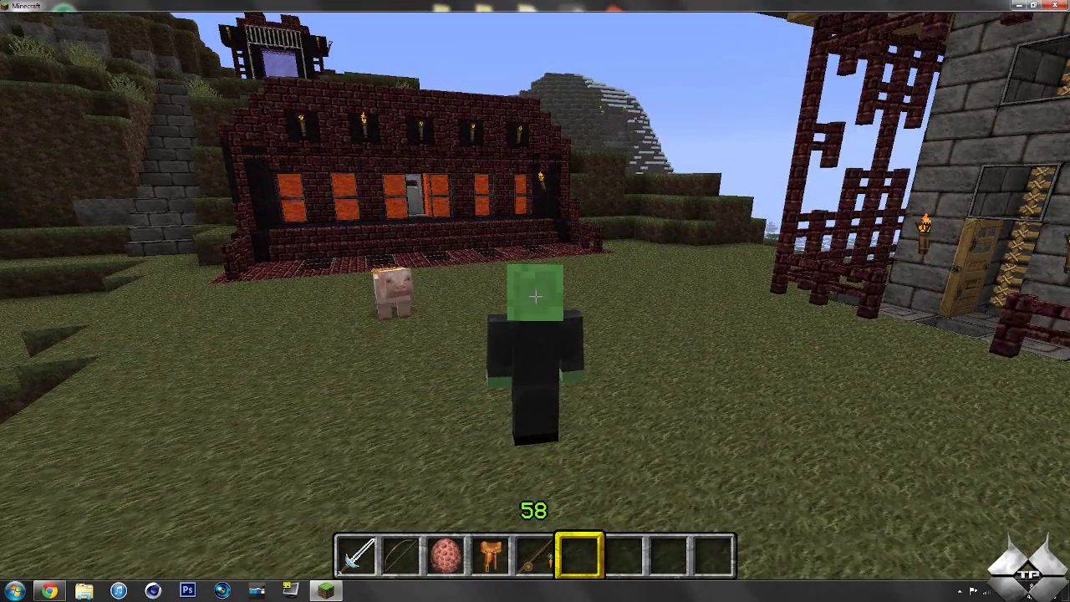
Save the world, quit to the title screen and exit Minecraft.
key(Escape)
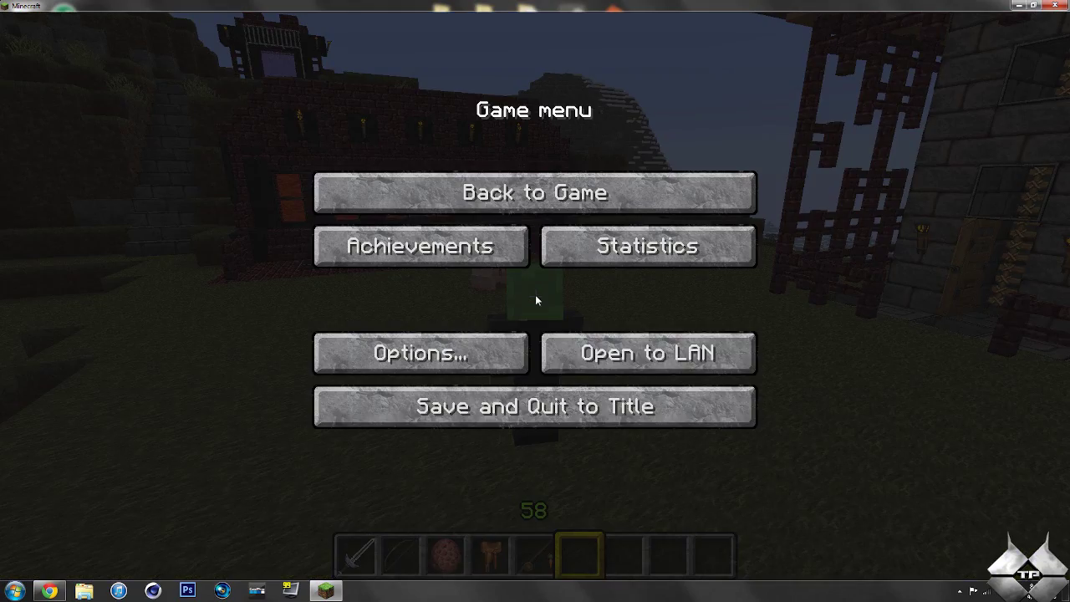
click(592, 402)
click(633, 470)
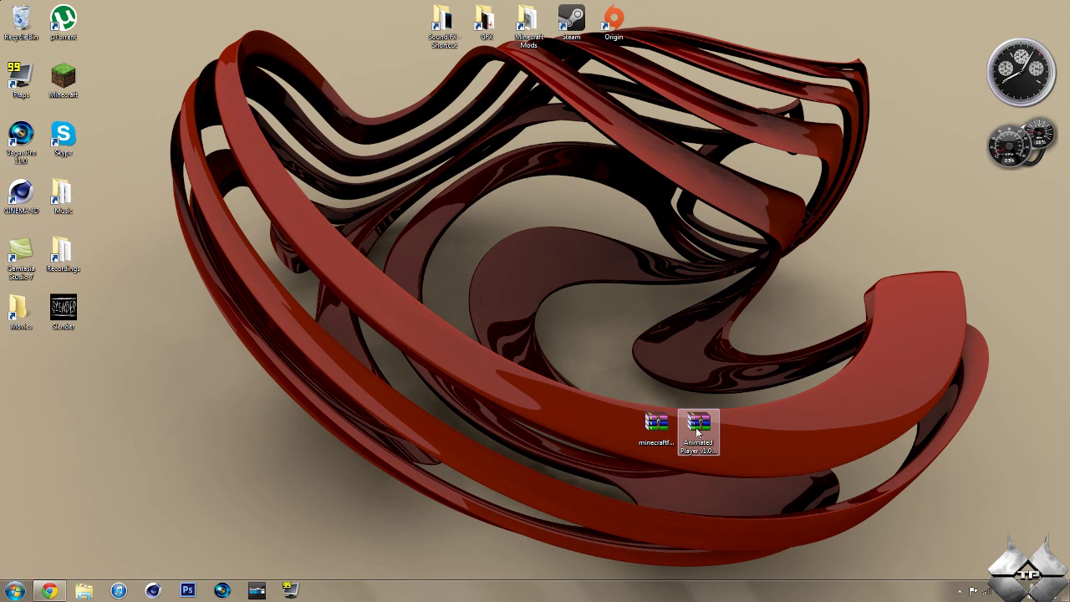
Switch to Chrome, look at the Main Forge Download page, and return to the Animated Player mod topic.
click(48, 592)
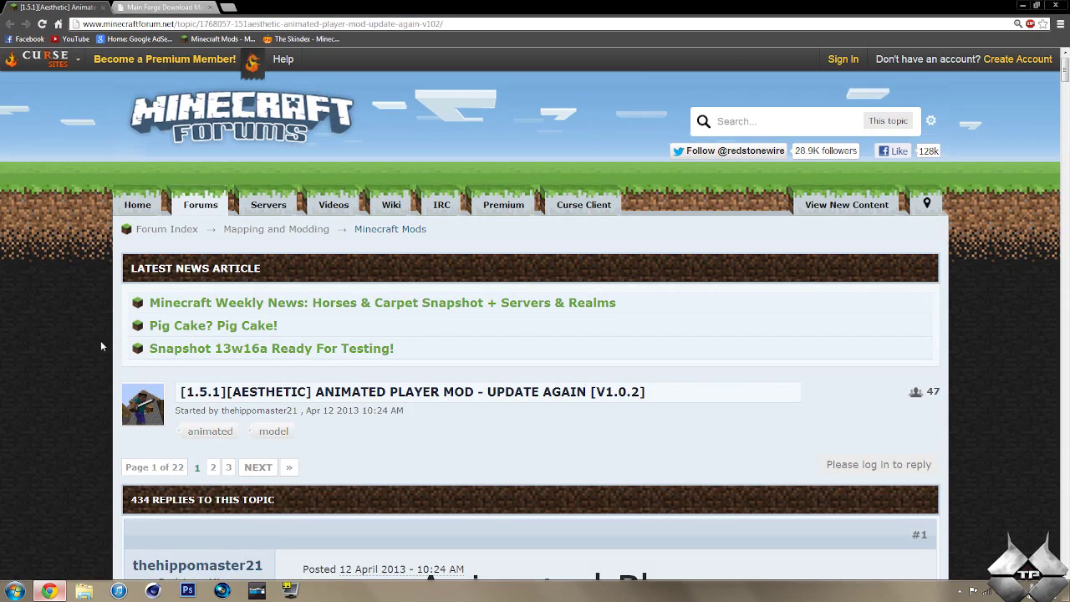
click(145, 8)
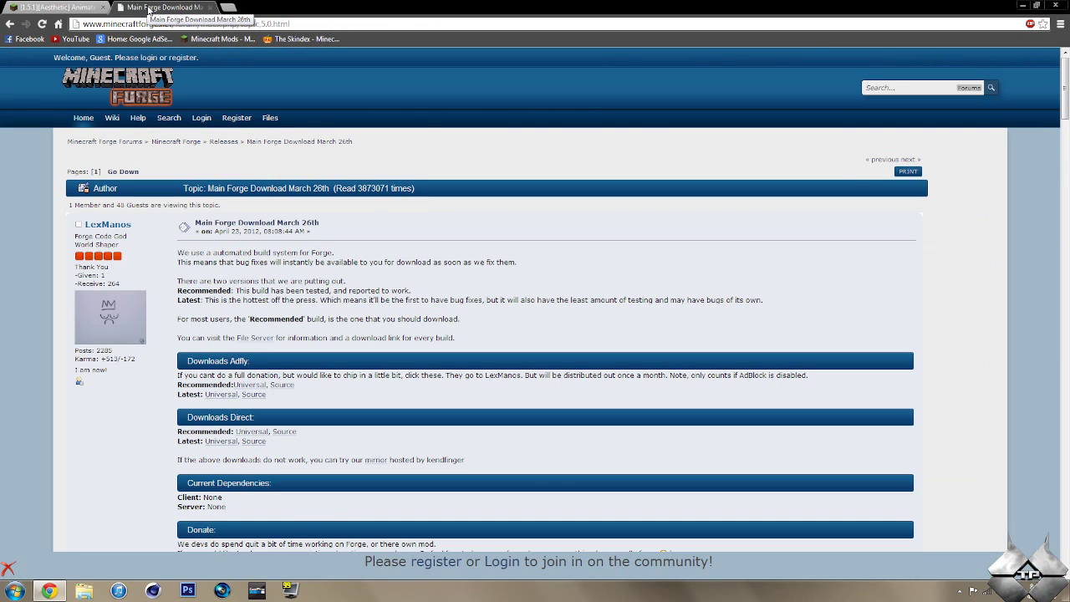
click(56, 6)
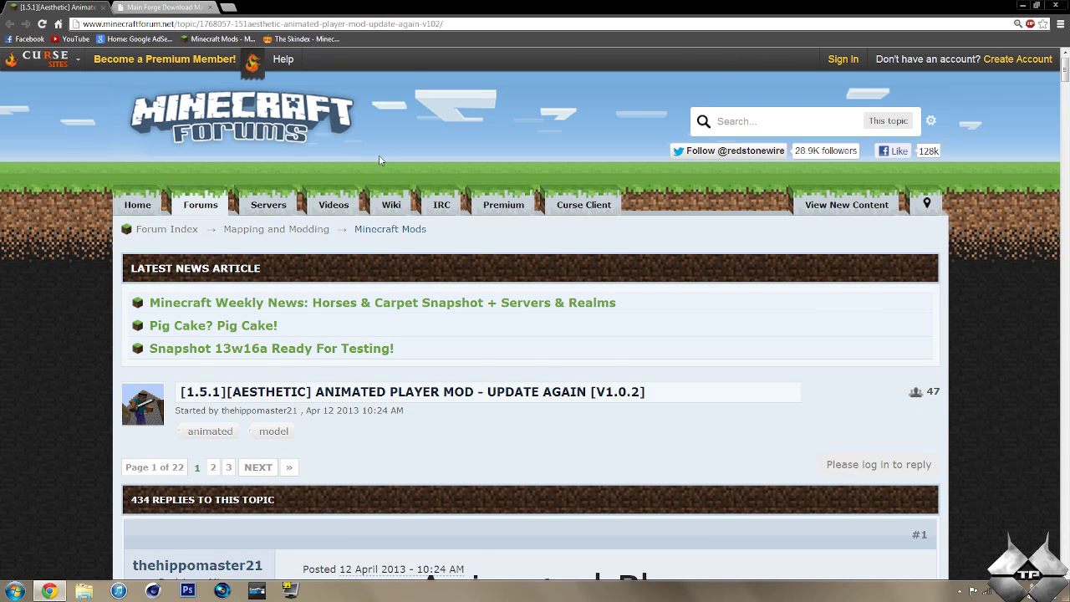
Read through the Animated Player topic's description, screenshots, animations list, compatibility notes and changelist.
scroll(379, 155, down, 7)
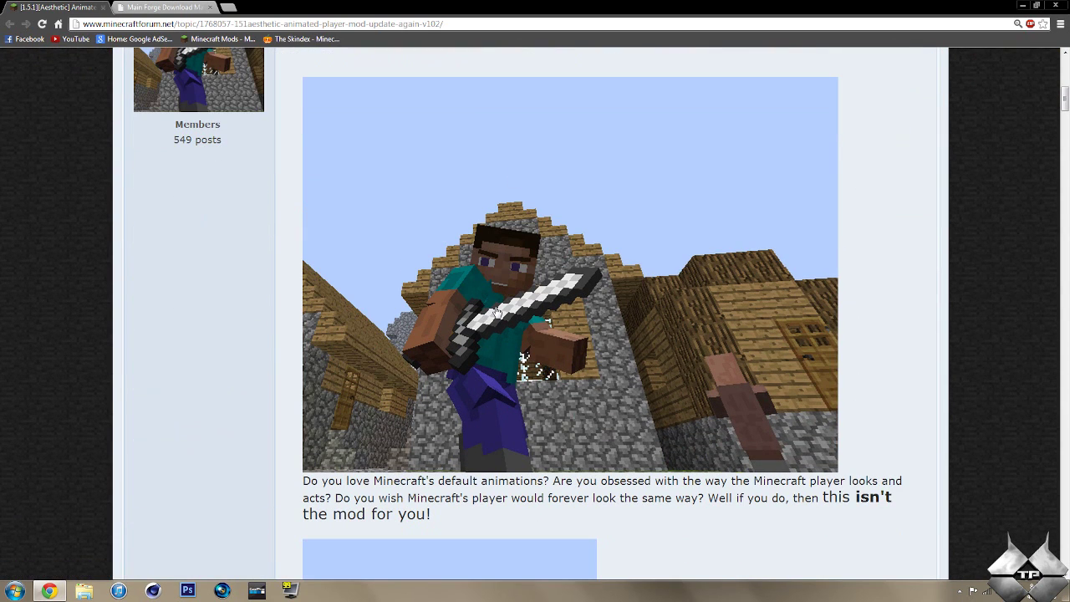
scroll(497, 310, up, 3)
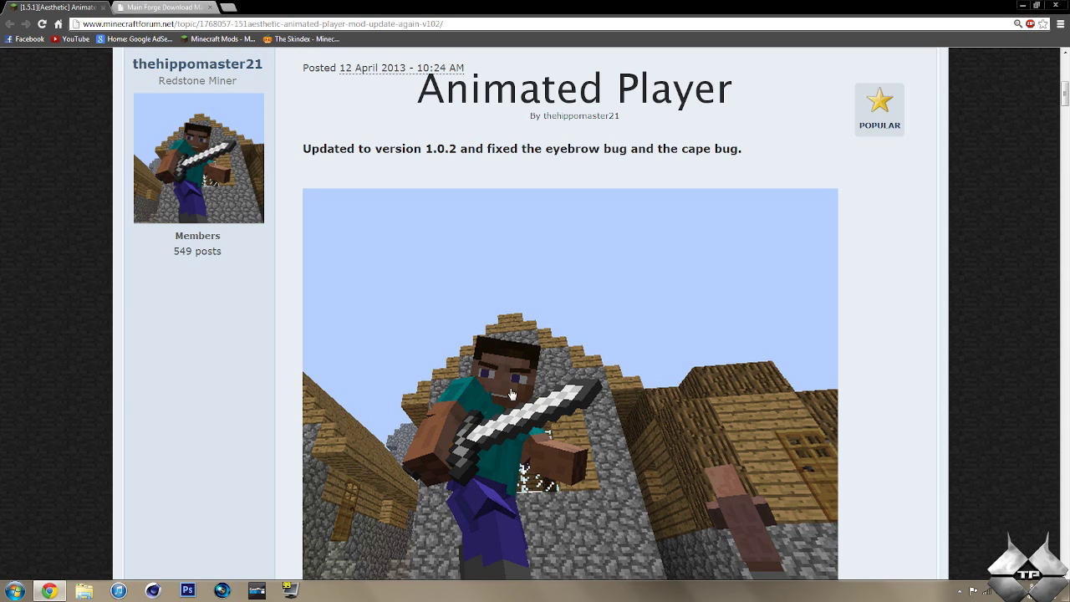
scroll(512, 391, down, 2)
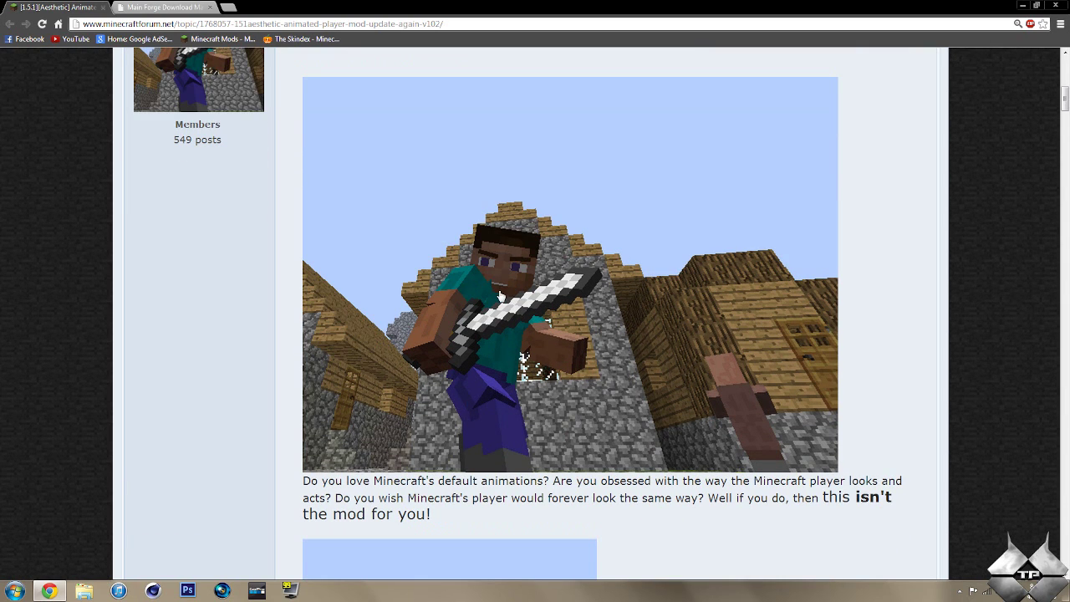
scroll(501, 296, down, 3)
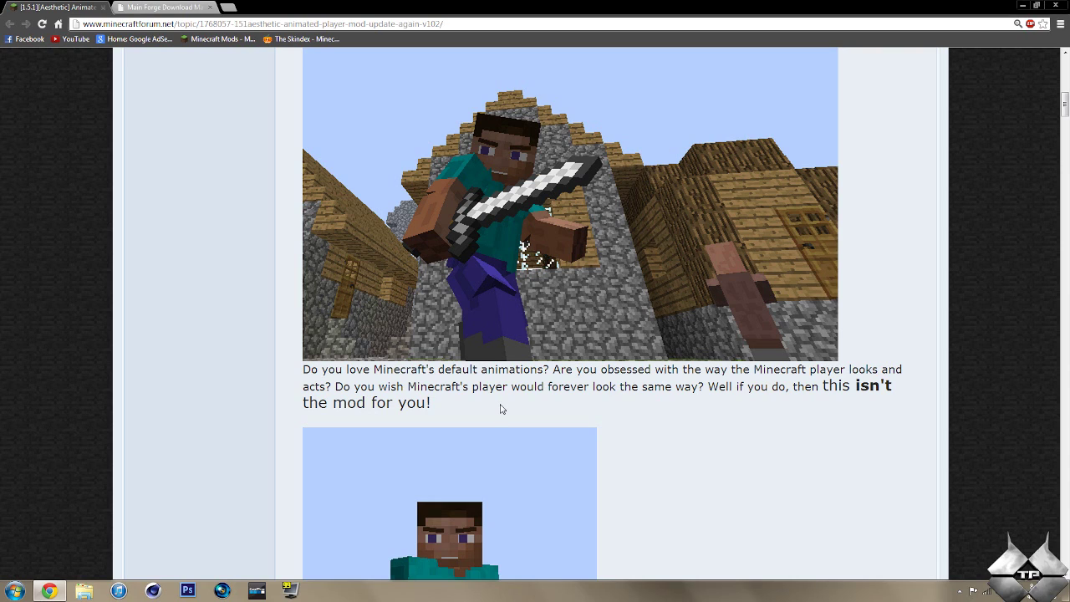
scroll(460, 318, down, 3)
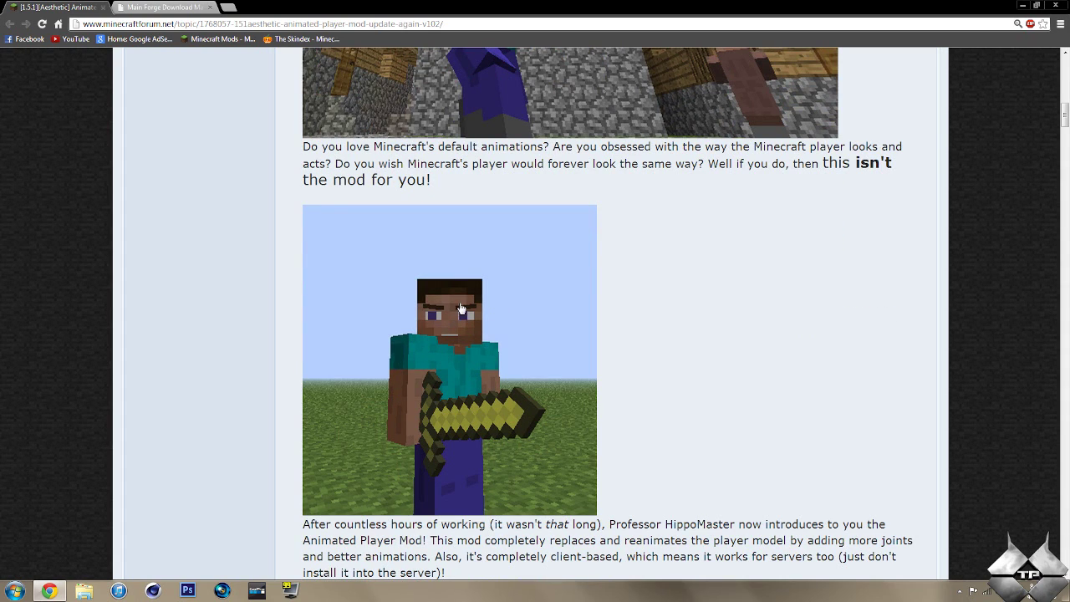
scroll(519, 346, down, 2)
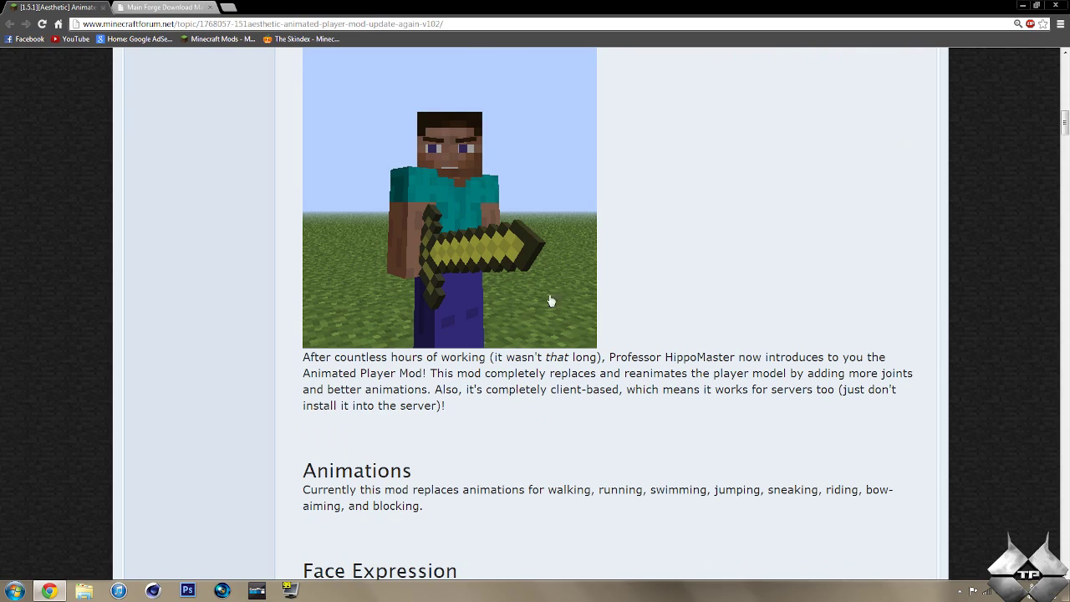
scroll(478, 360, down, 6)
scroll(478, 363, down, 8)
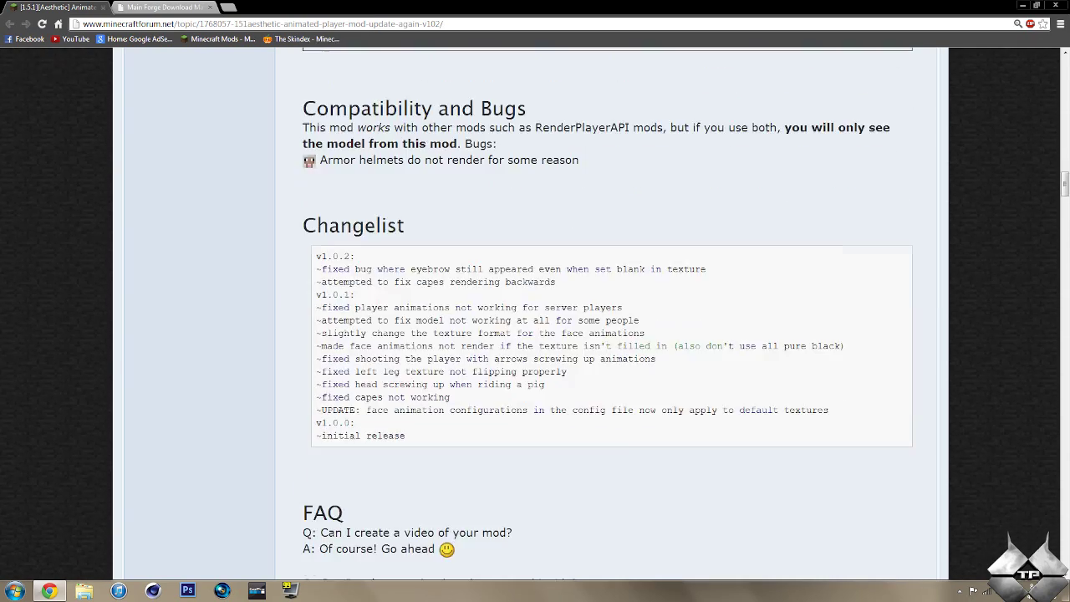
Follow the Animated Player v1.0.2 mc1.5.1 link in the topic's Download section.
scroll(480, 363, down, 7)
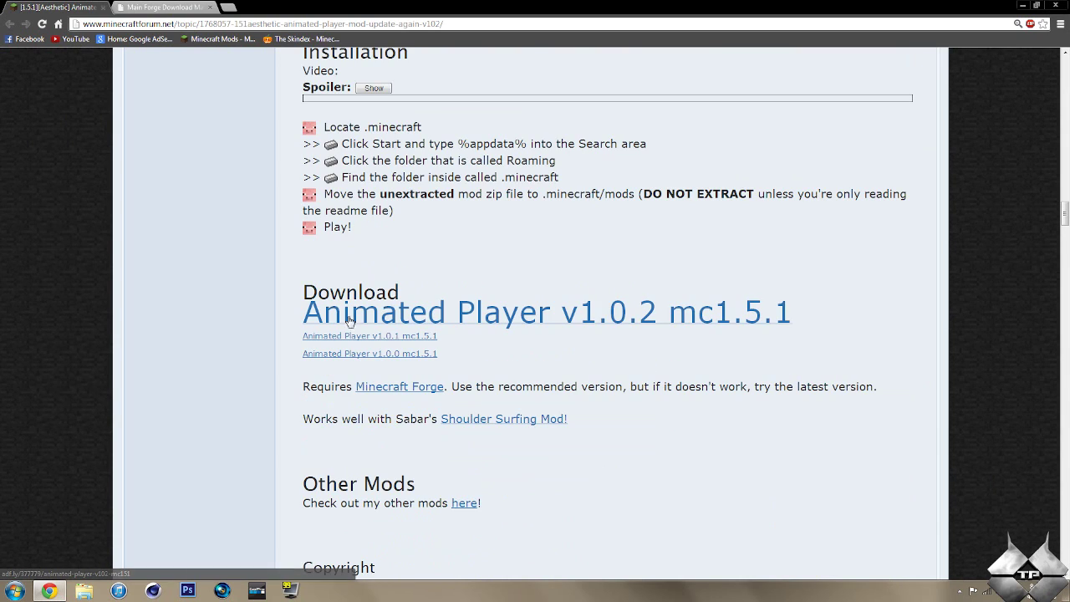
click(349, 320)
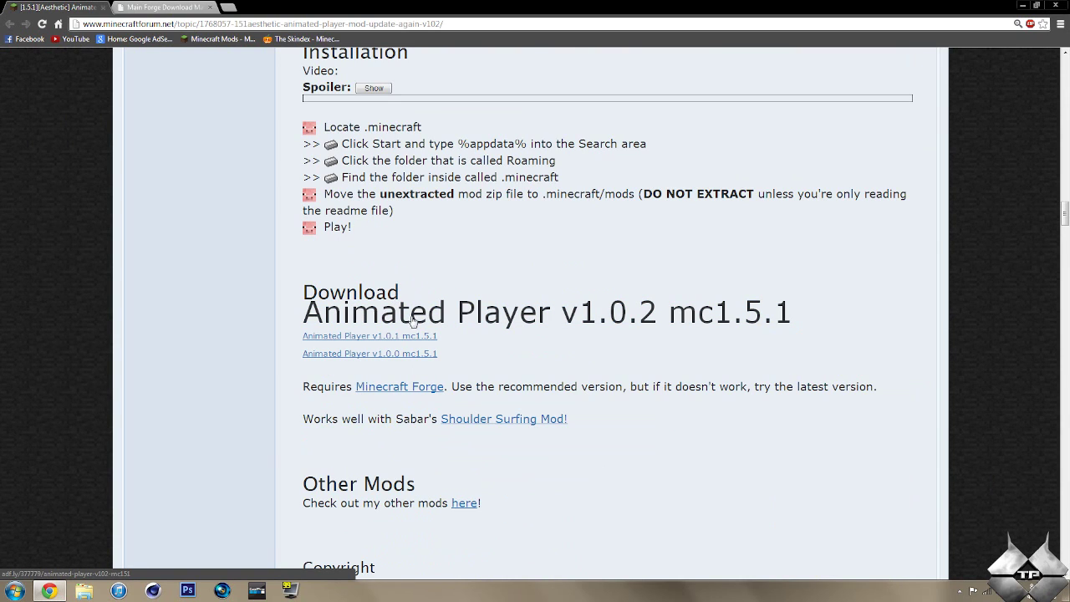
click(581, 313)
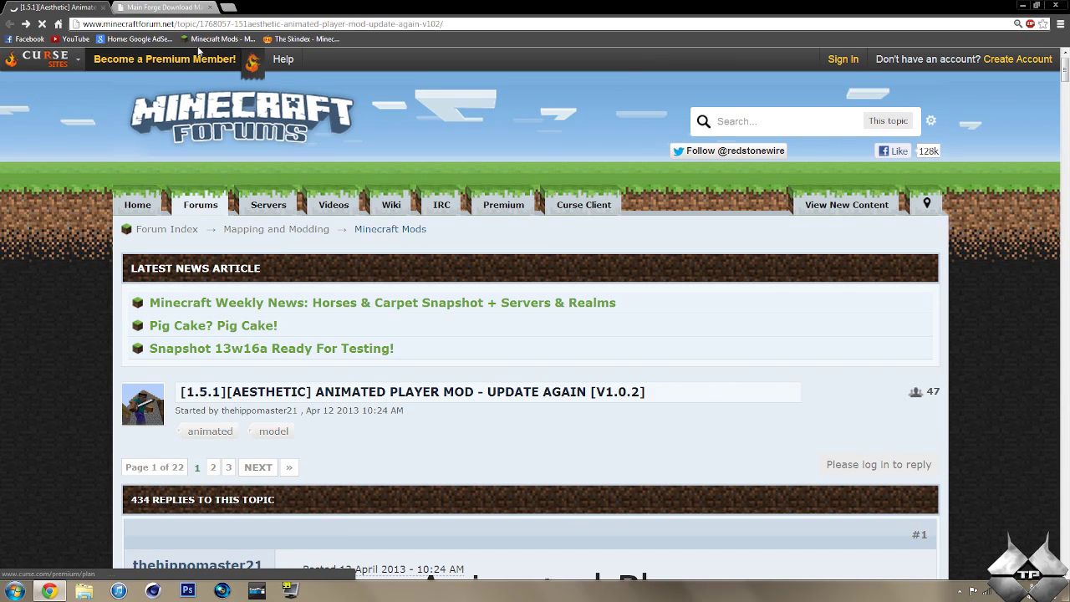
Examine the Recommended and Latest download links on the Main Forge Download page, and close the browser.
click(178, 7)
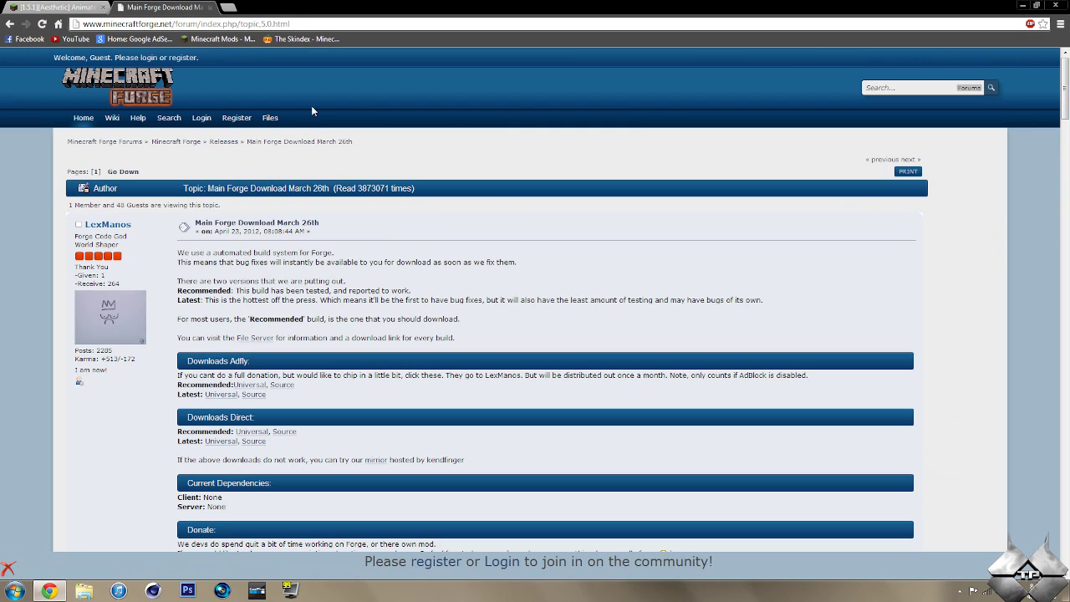
scroll(451, 163, down, 2)
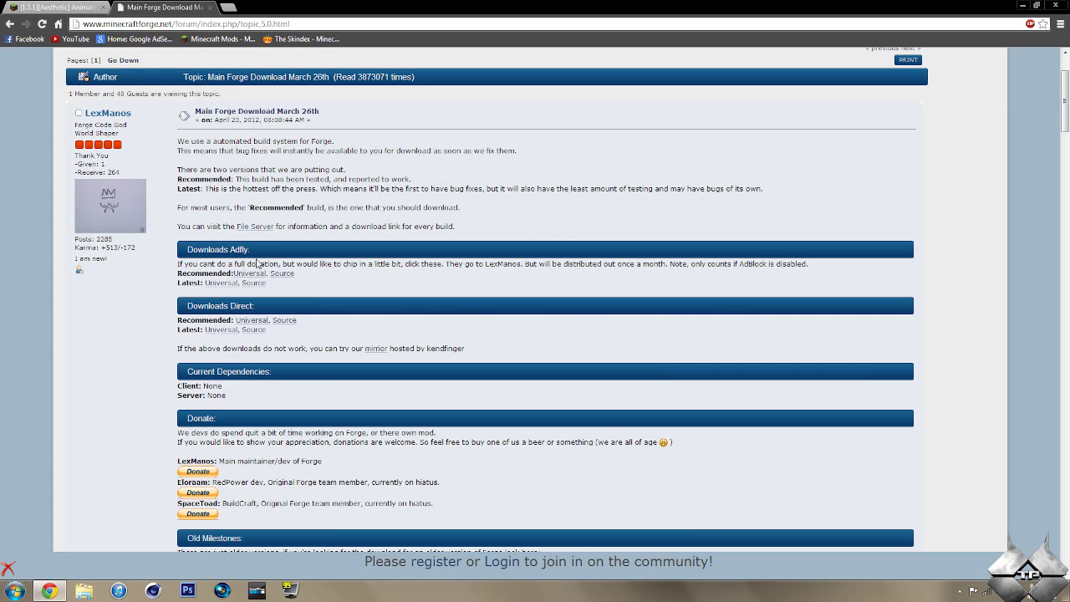
scroll(430, 263, down, 1)
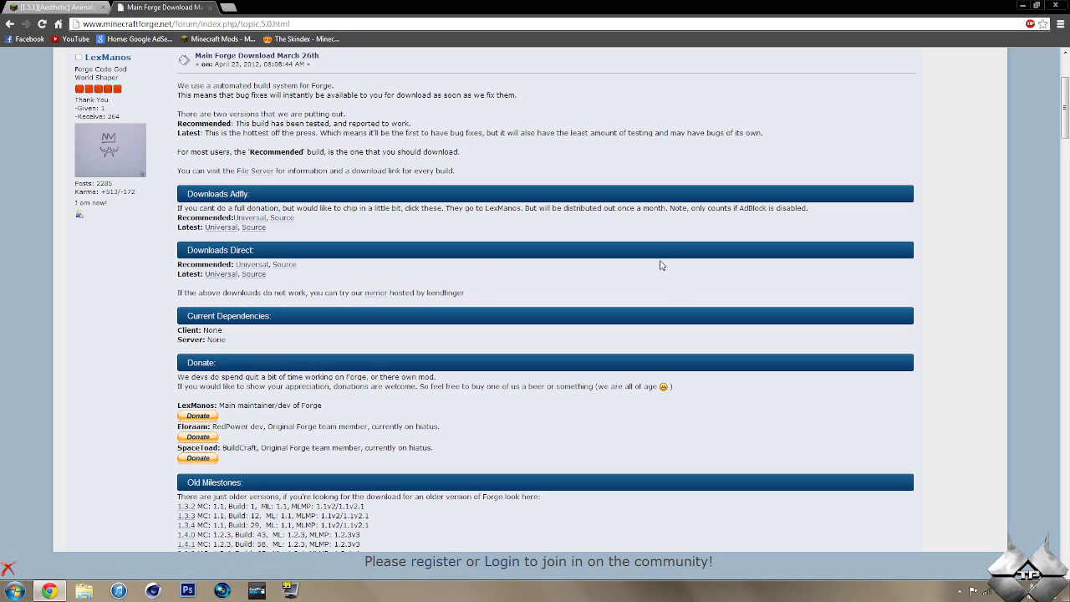
click(1056, 7)
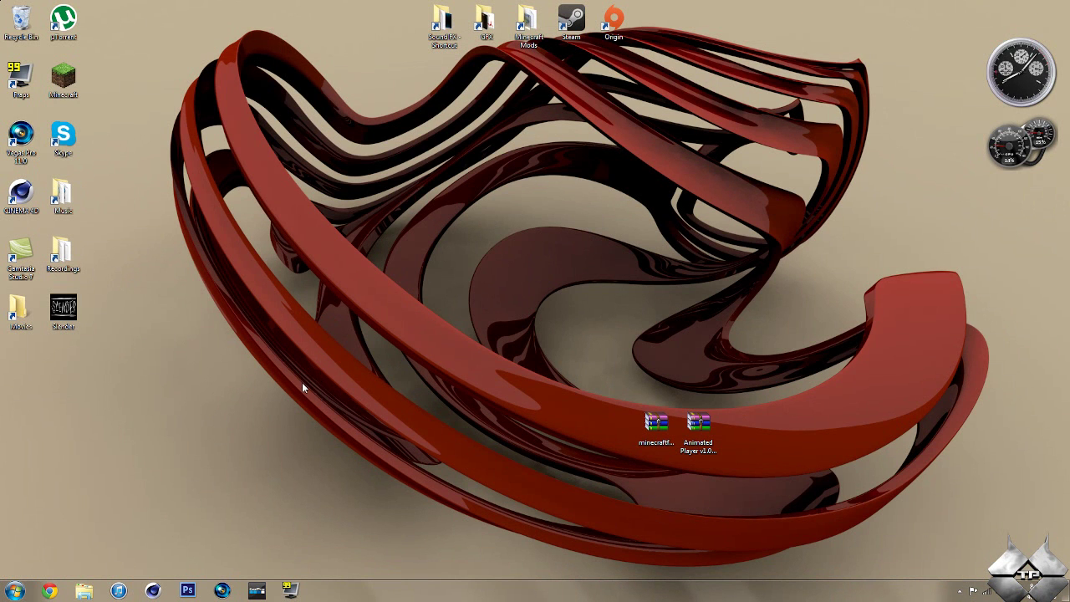
Search Windows for %appdata% and open the Roaming folder.
click(15, 590)
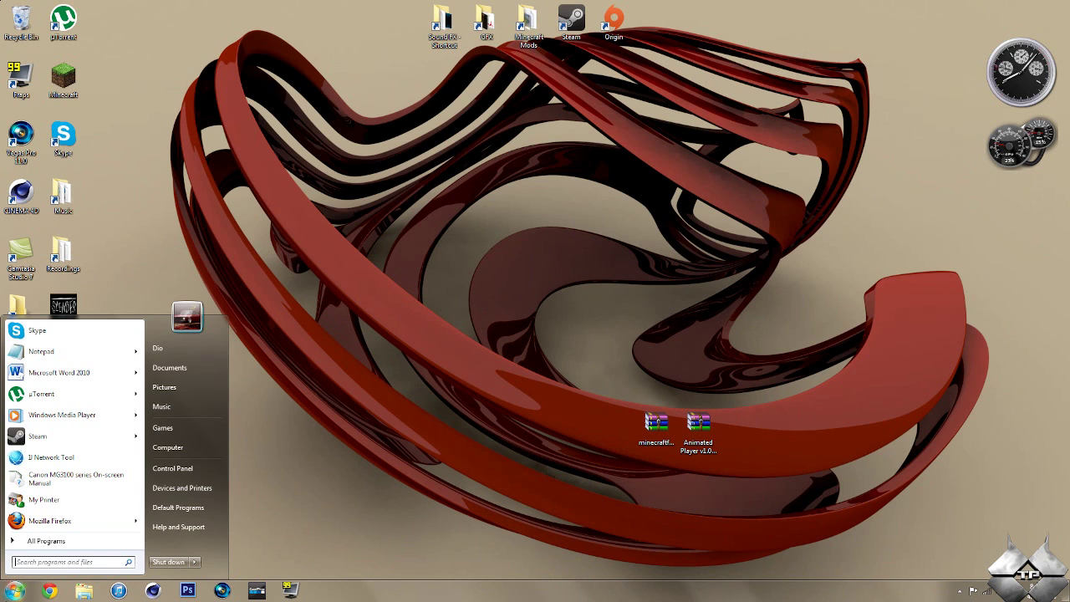
text(%appdata%)
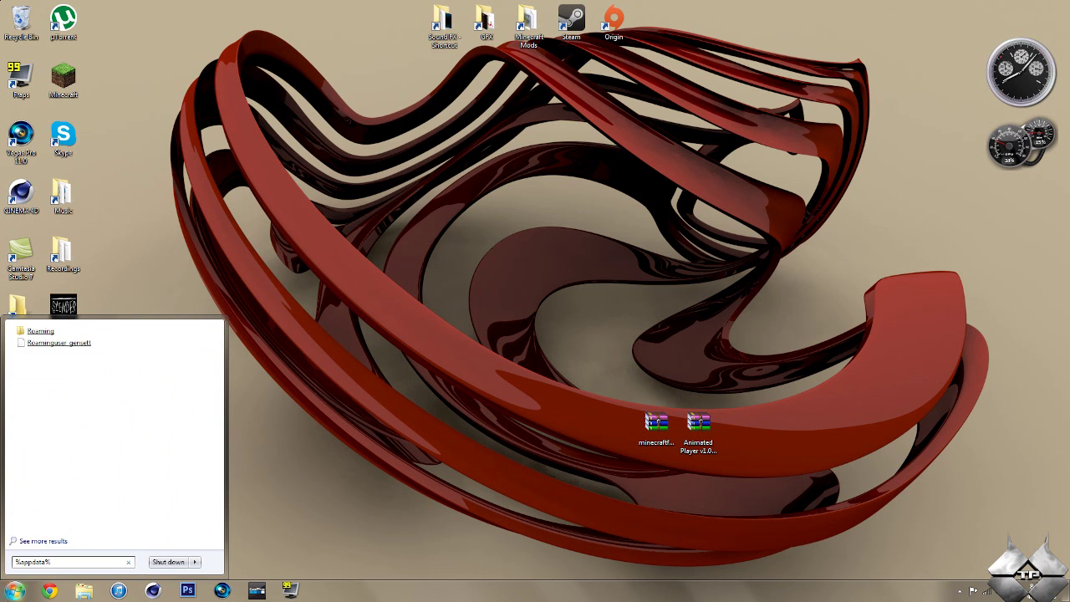
click(73, 331)
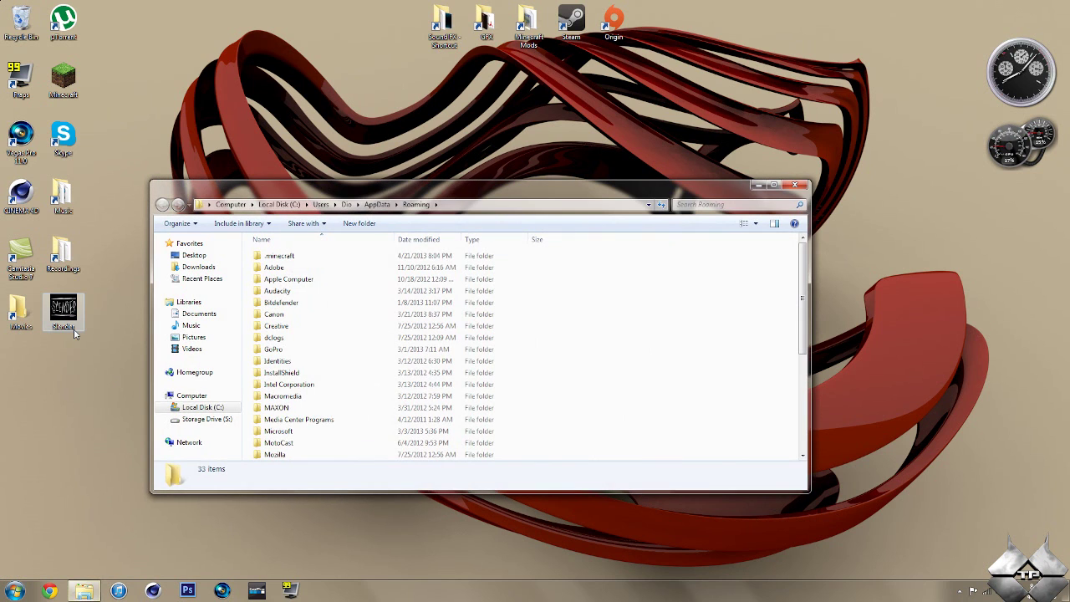
Open the minecraft JAR file from the .minecraft\bin folder with WinRAR archiver.
double_click(317, 256)
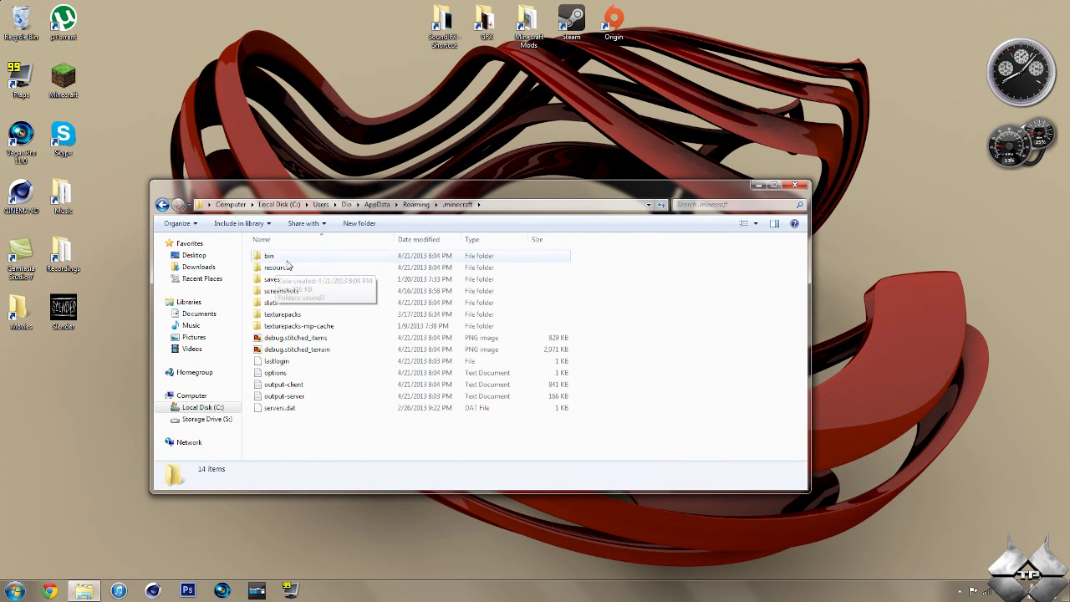
double_click(284, 257)
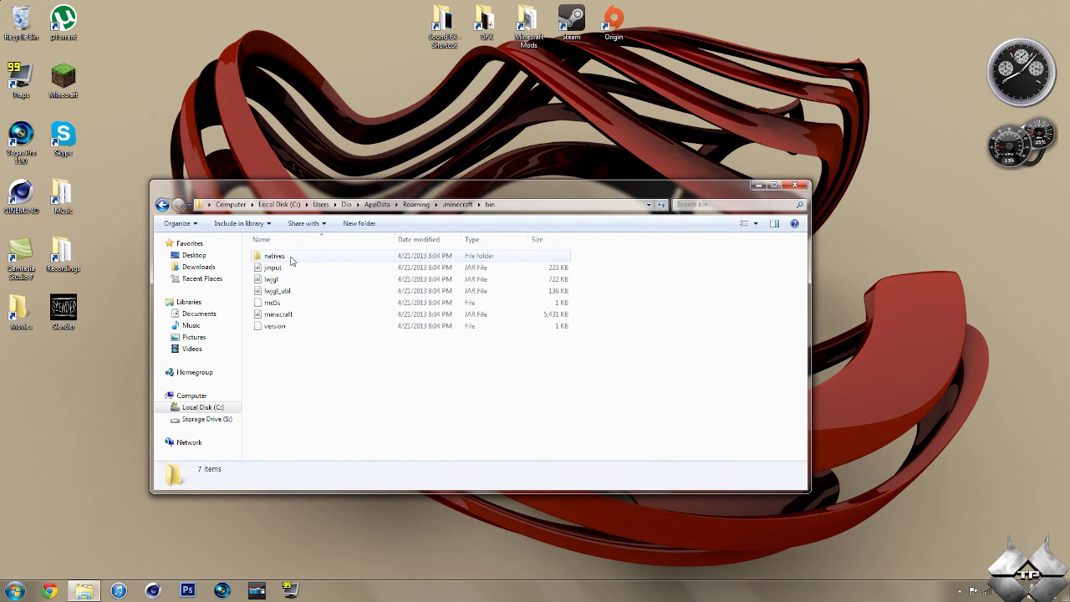
click(289, 314)
right_click(289, 315)
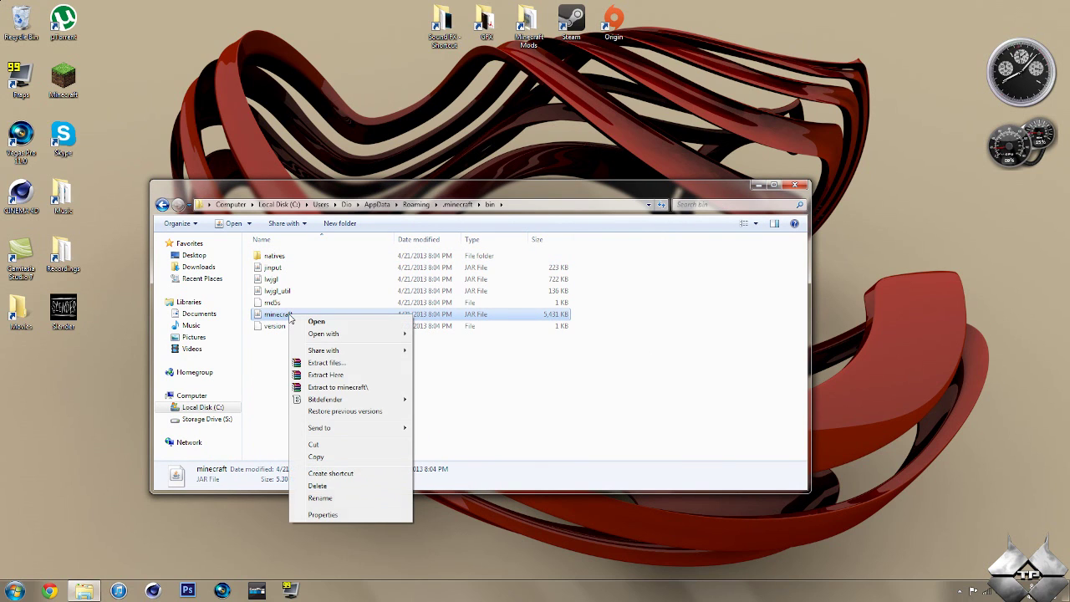
mouse_move(360, 337)
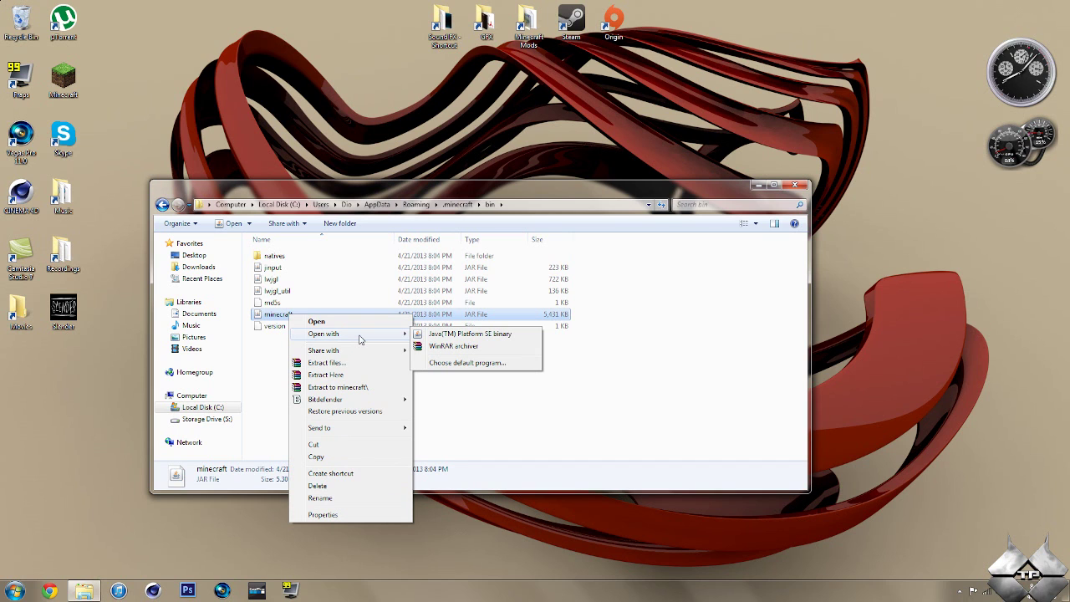
click(454, 346)
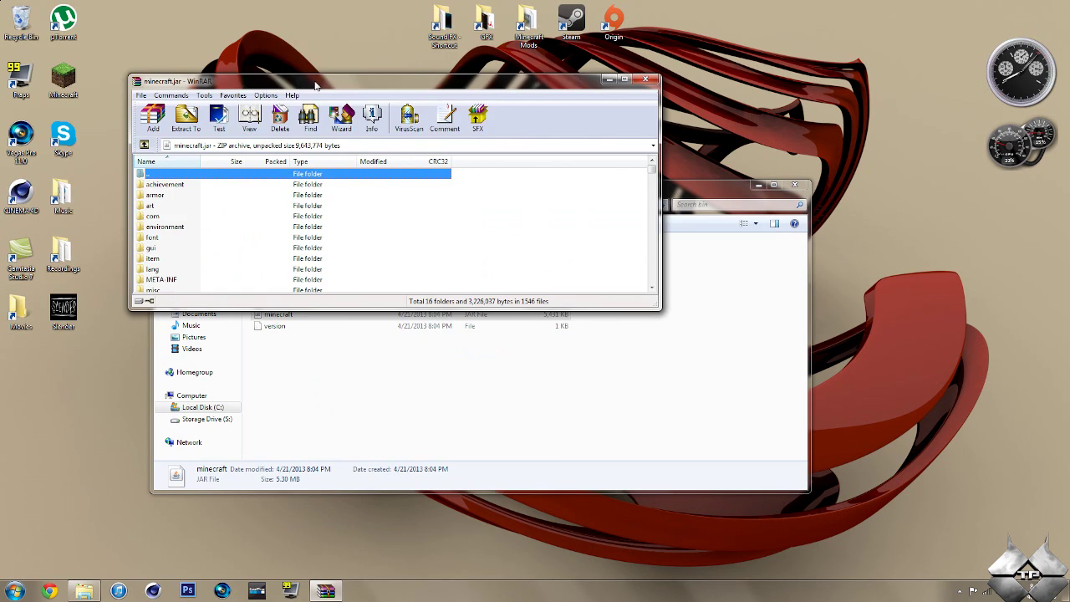
Open the minecraftforge-universal-1.5.1-7.7.1.662.zip archive from the desktop and place it side by side with the minecraft.jar window.
key(super+Left)
click(682, 192)
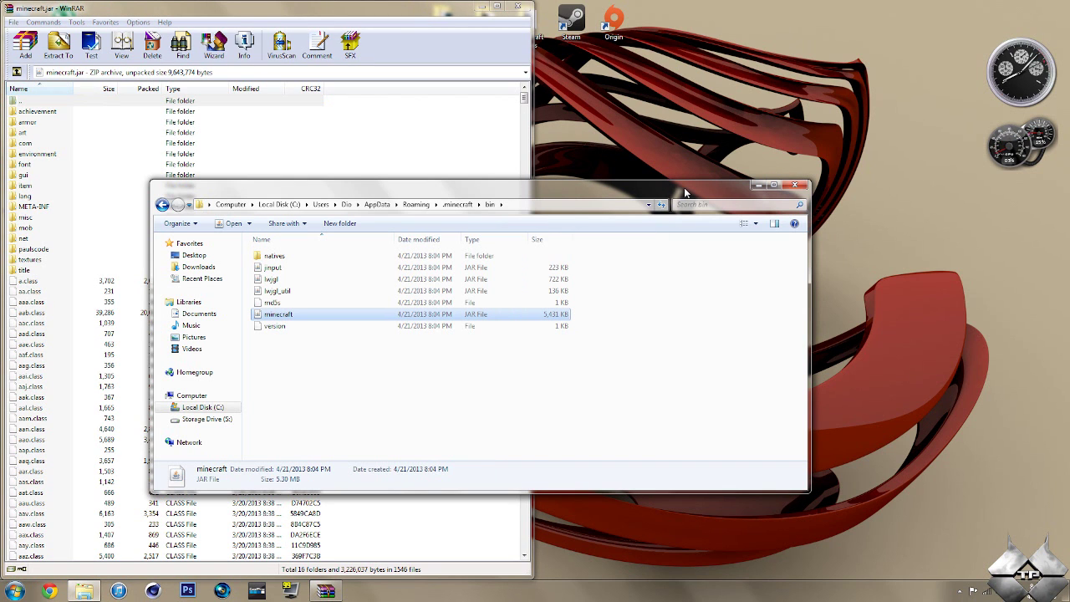
click(755, 184)
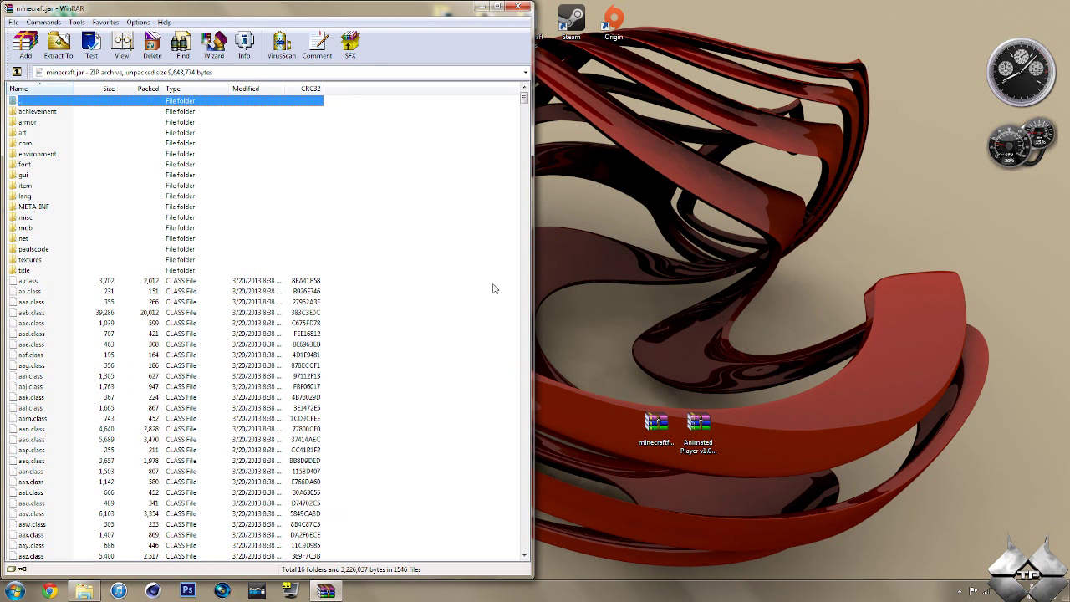
double_click(658, 426)
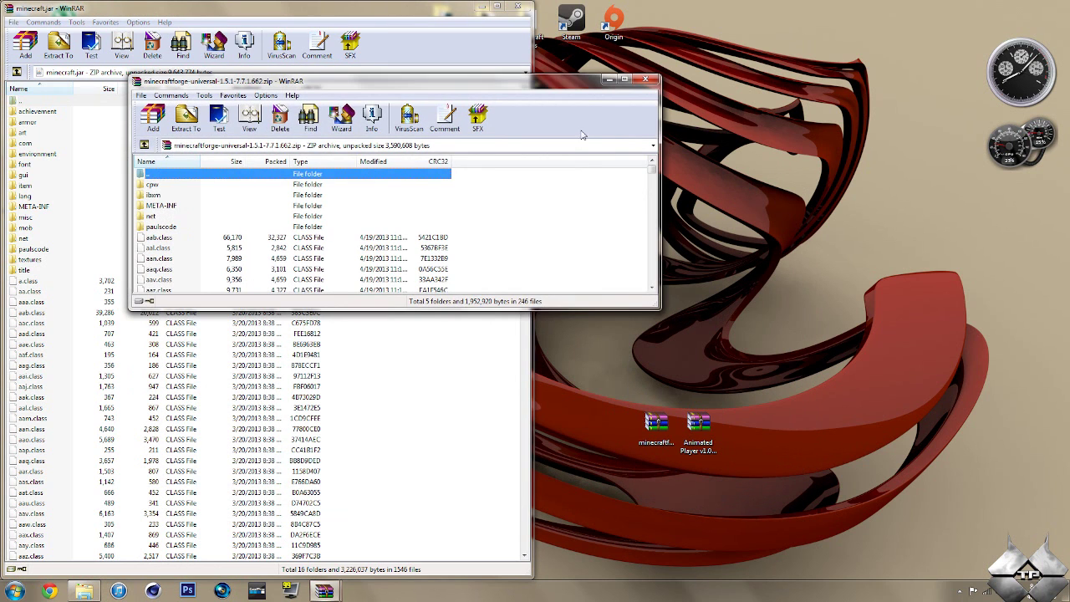
drag(587, 77, 1060, 164)
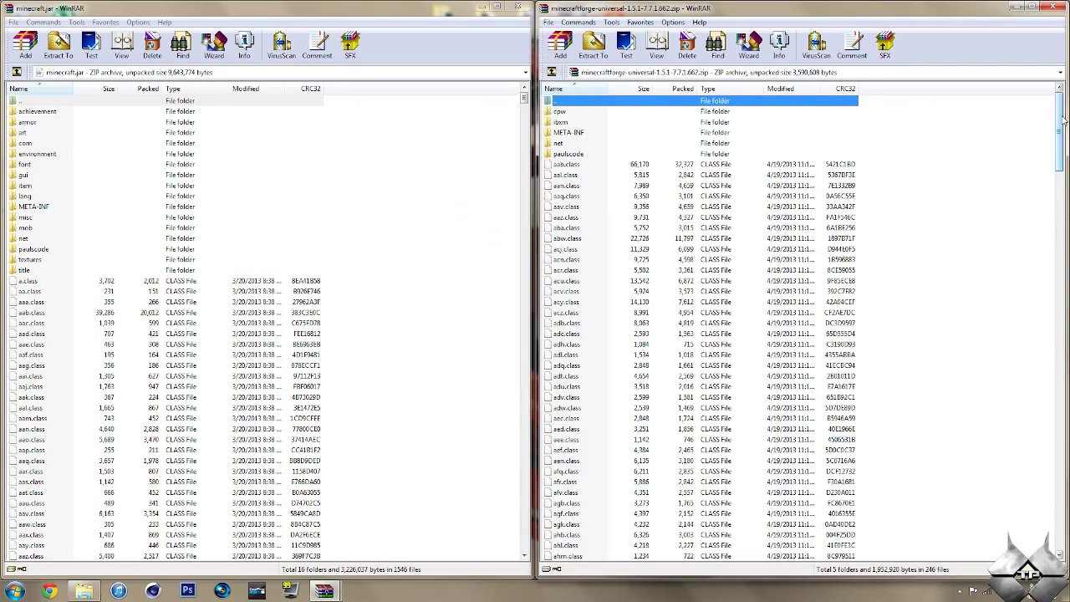
mouse_move(1064, 121)
mouse_down()
mouse_move(1062, 477)
mouse_move(1062, 121)
mouse_up()
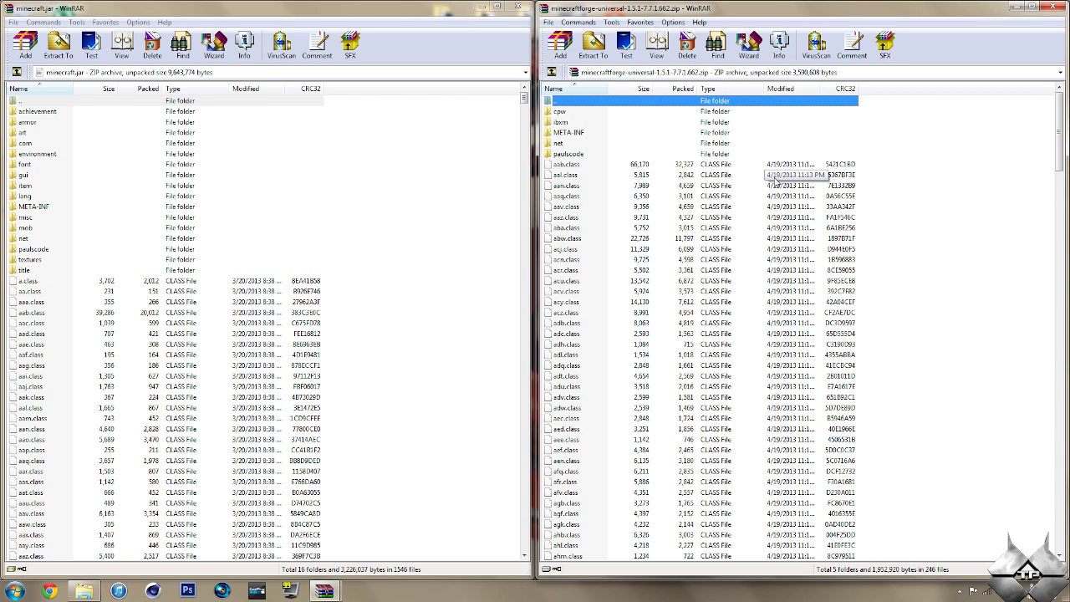
Add all files of the Forge archive to minecraft.jar with the default archive settings, and close the Forge archive.
key(ctrl+a)
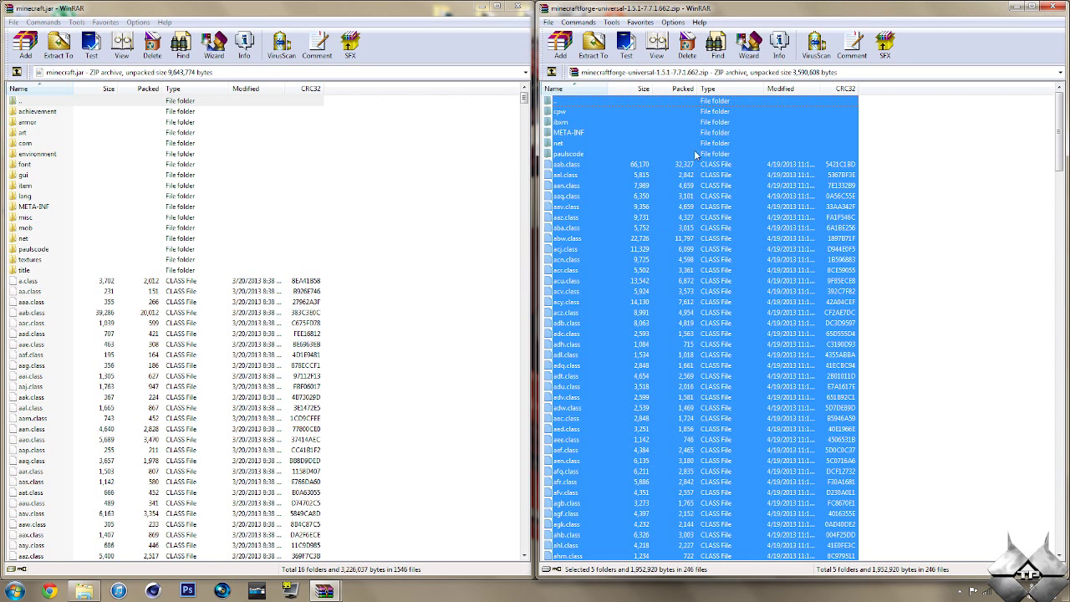
drag(666, 253, 385, 357)
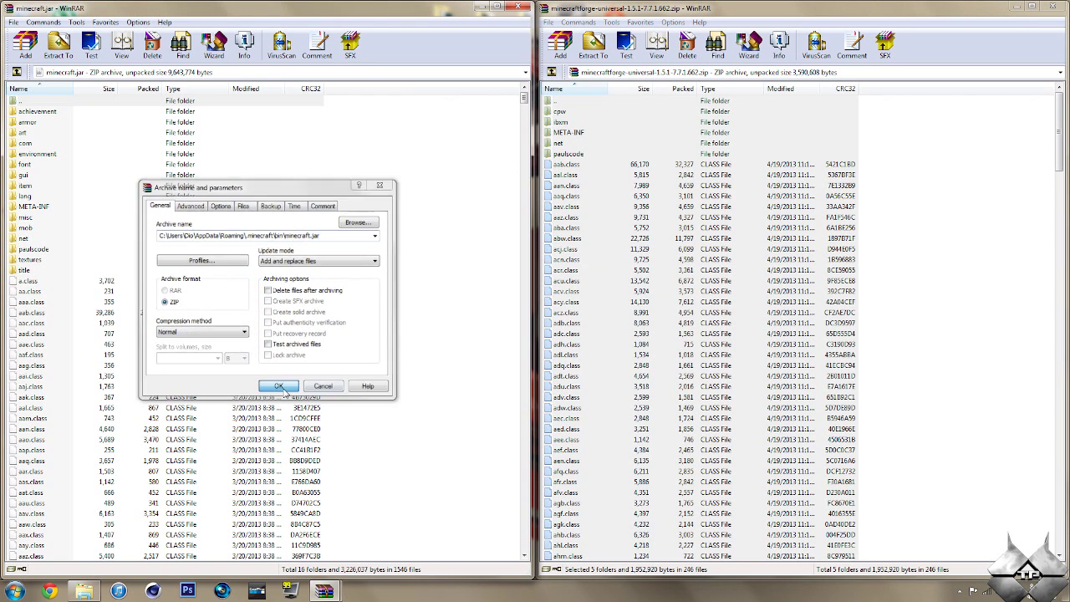
click(281, 387)
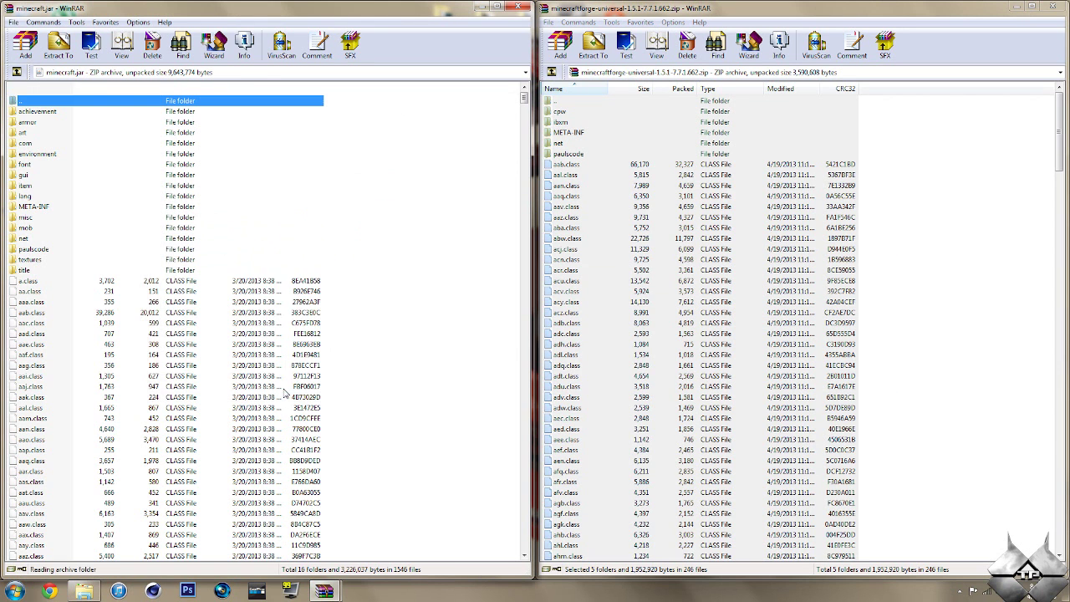
click(1050, 6)
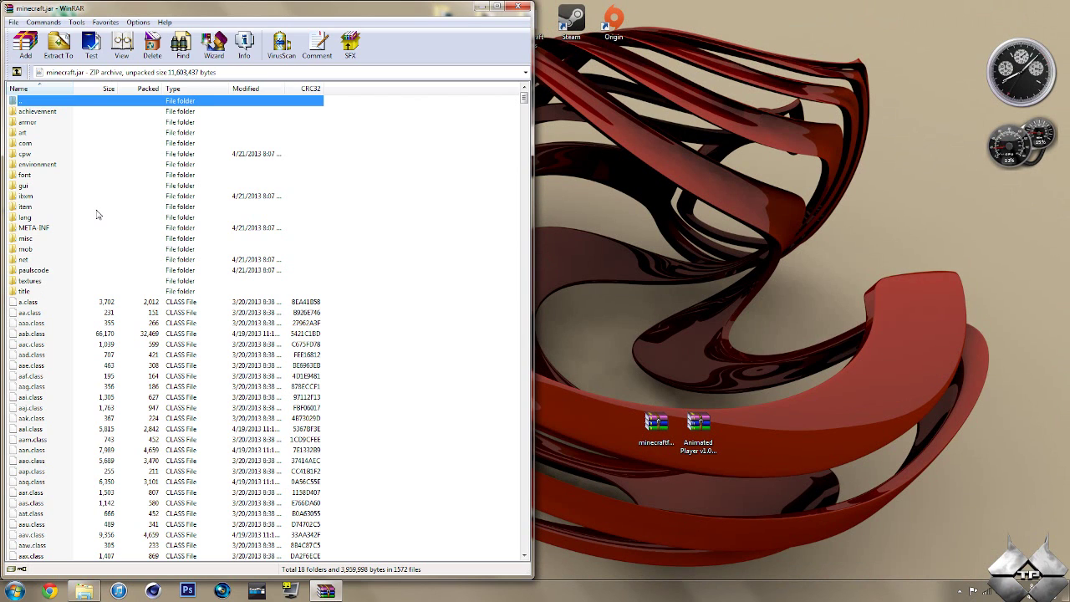
Delete the META-INF folder from minecraft.jar and close the archive.
right_click(46, 230)
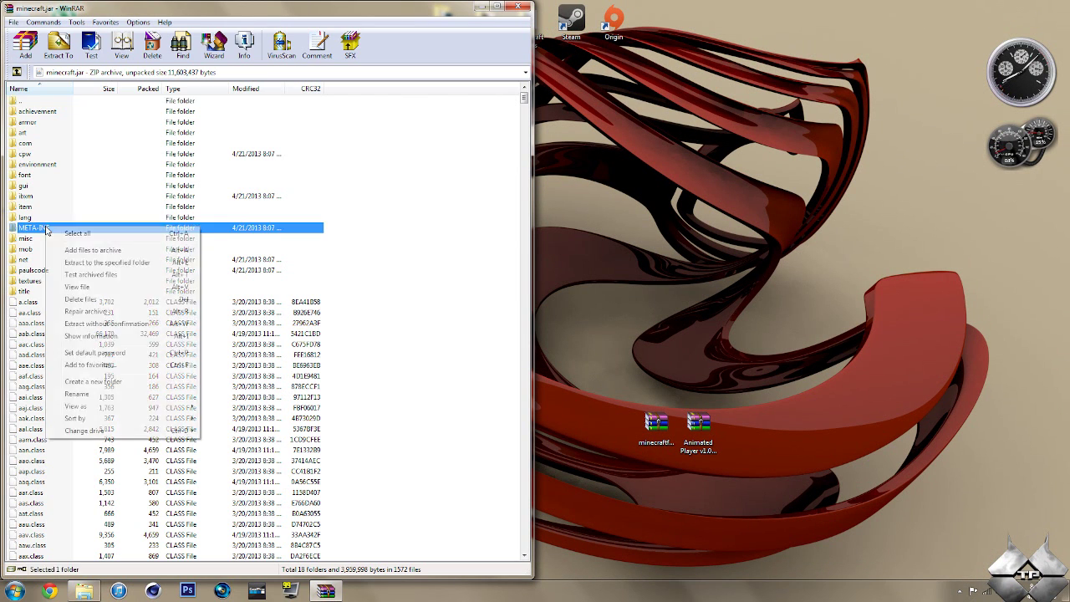
click(89, 302)
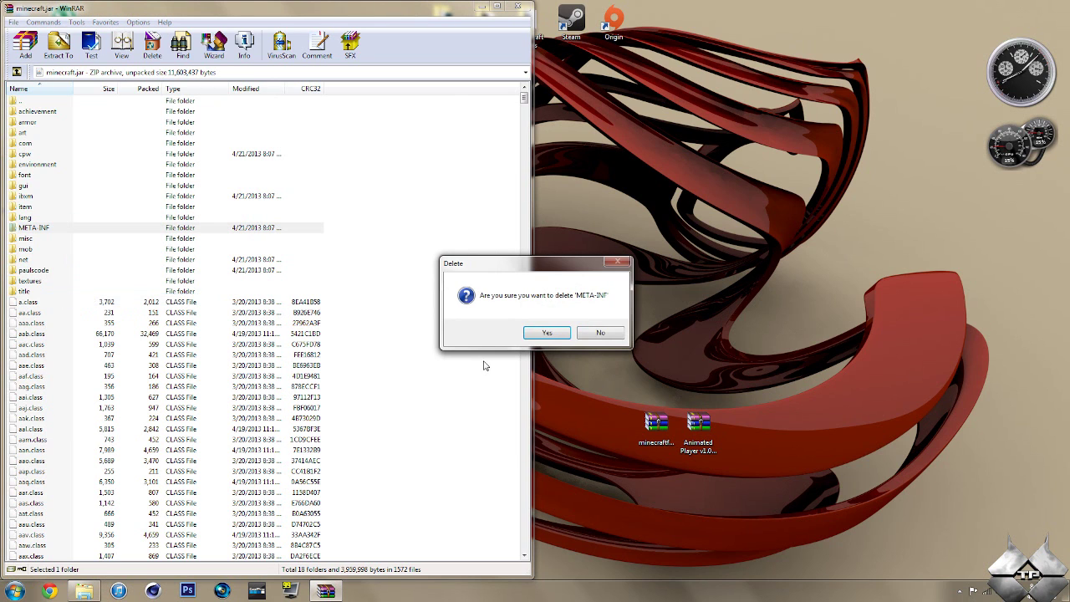
click(545, 333)
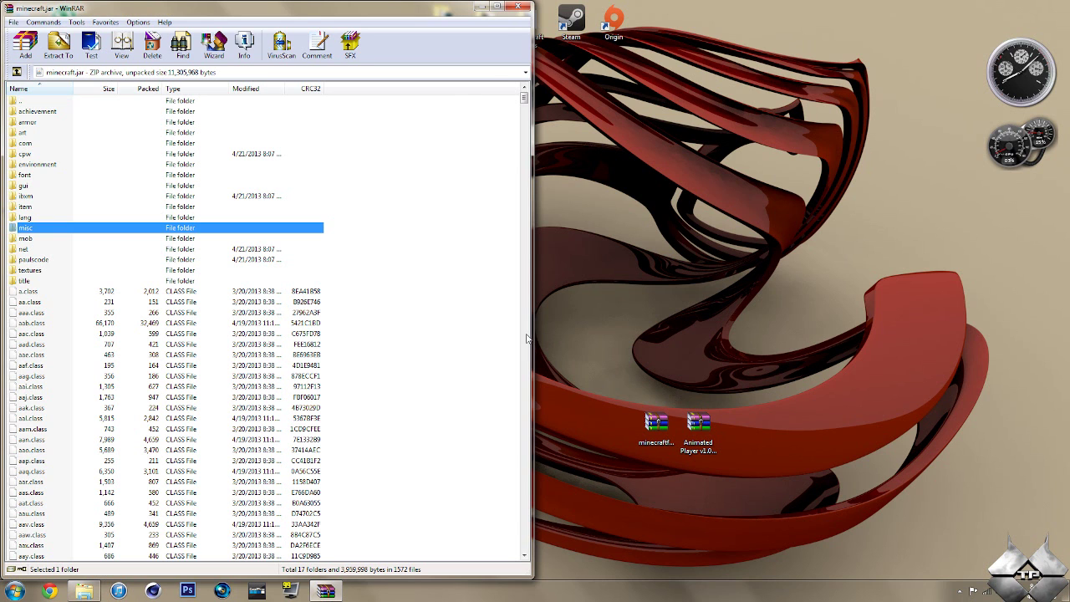
click(519, 5)
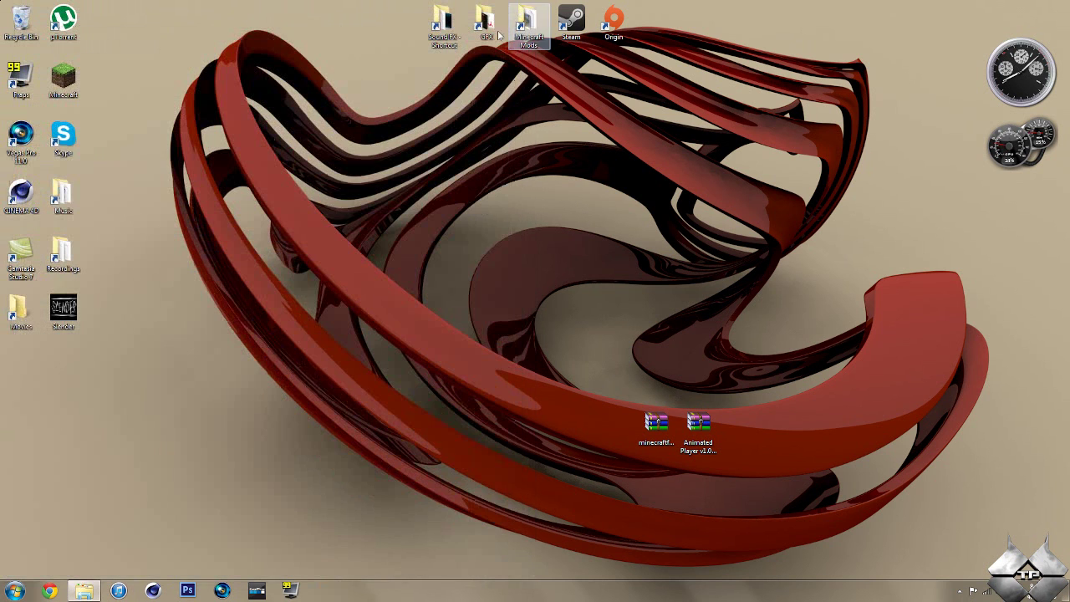
Return to the .minecraft folder in Windows Explorer and create a new folder named mods there.
click(86, 592)
drag(348, 179, 2, 178)
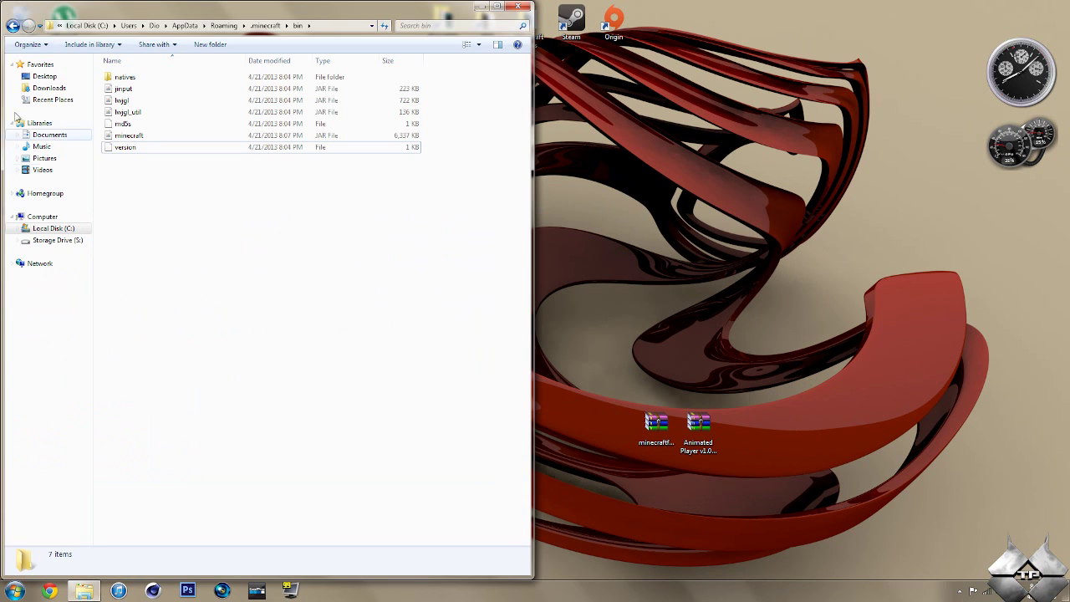
key(BackSpace)
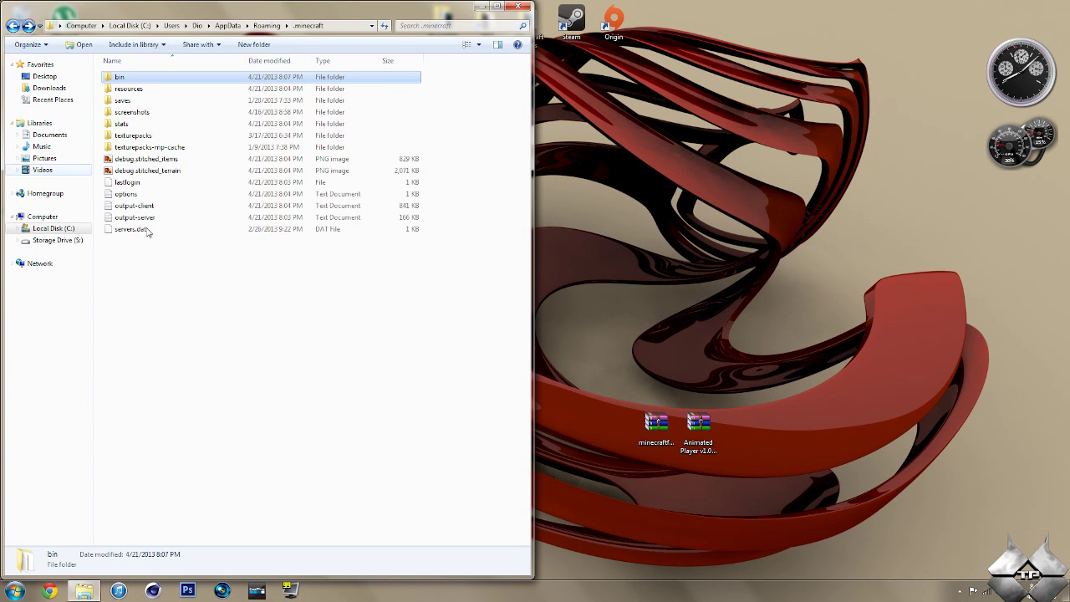
click(238, 286)
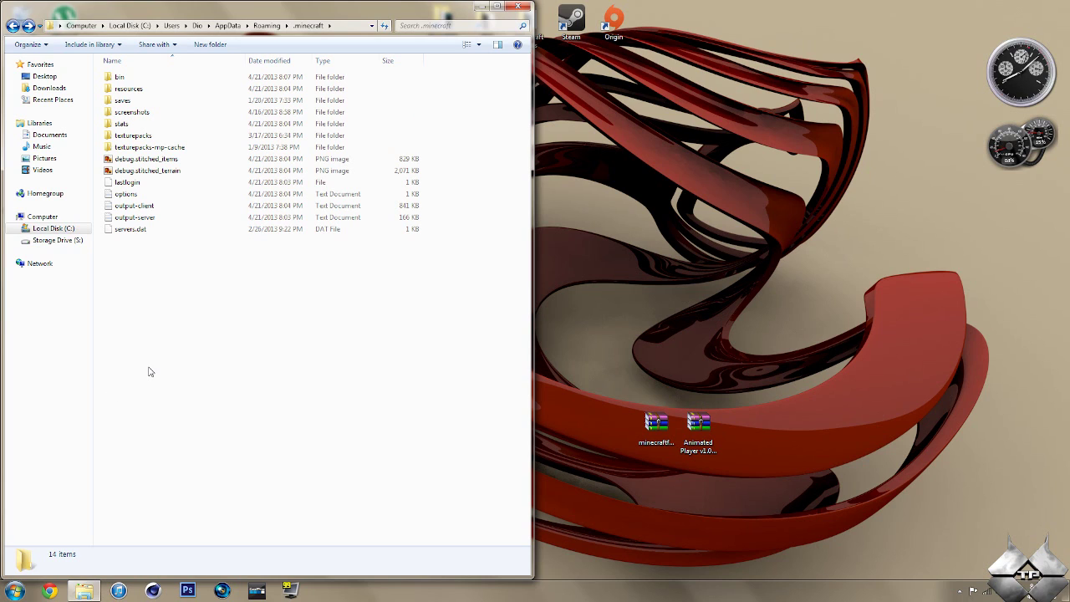
right_click(253, 343)
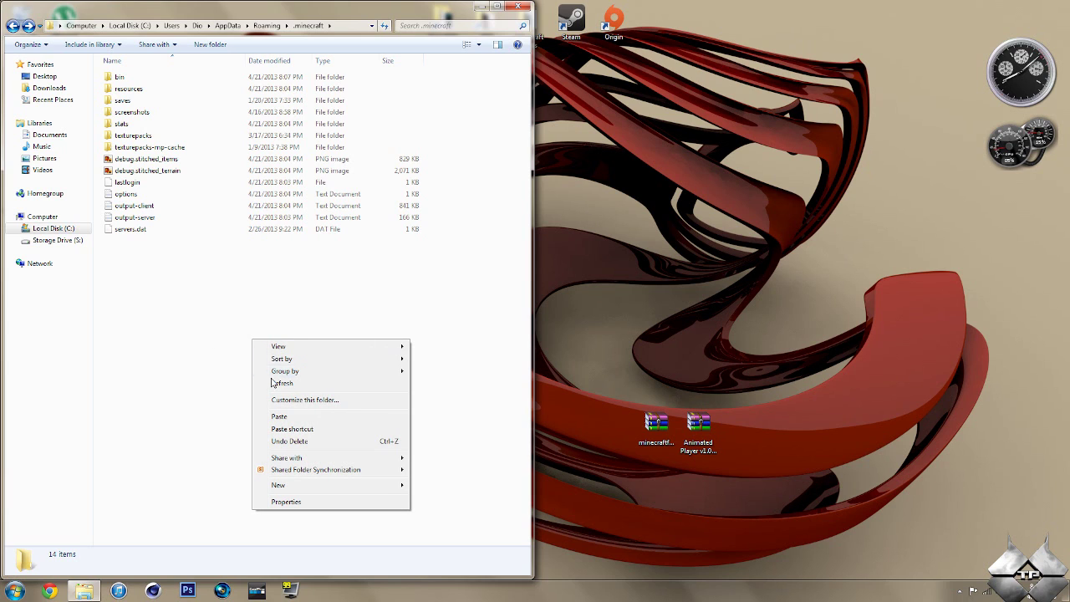
mouse_move(349, 491)
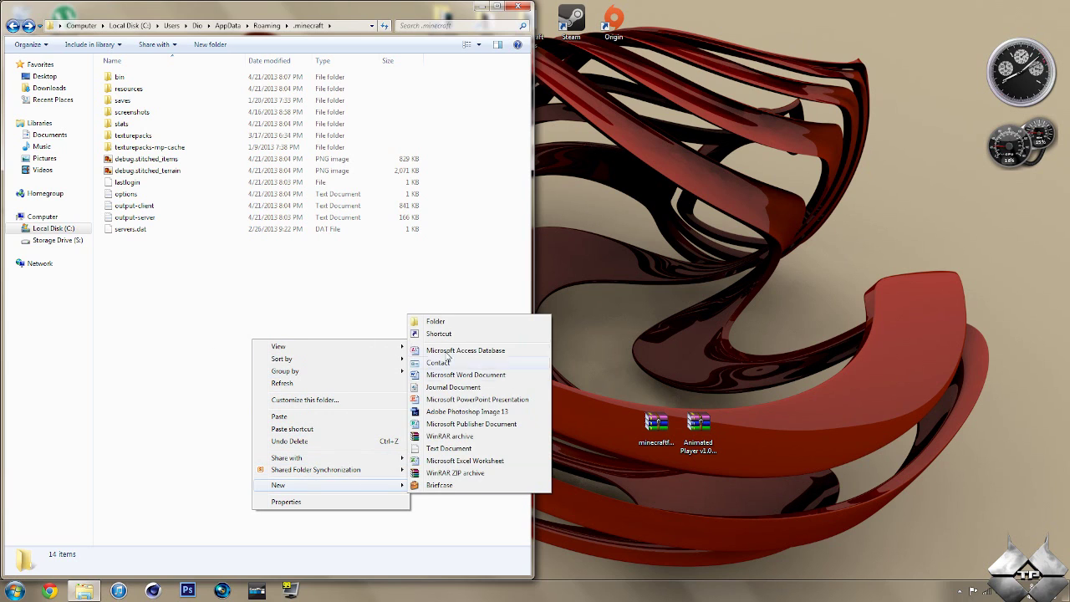
click(450, 323)
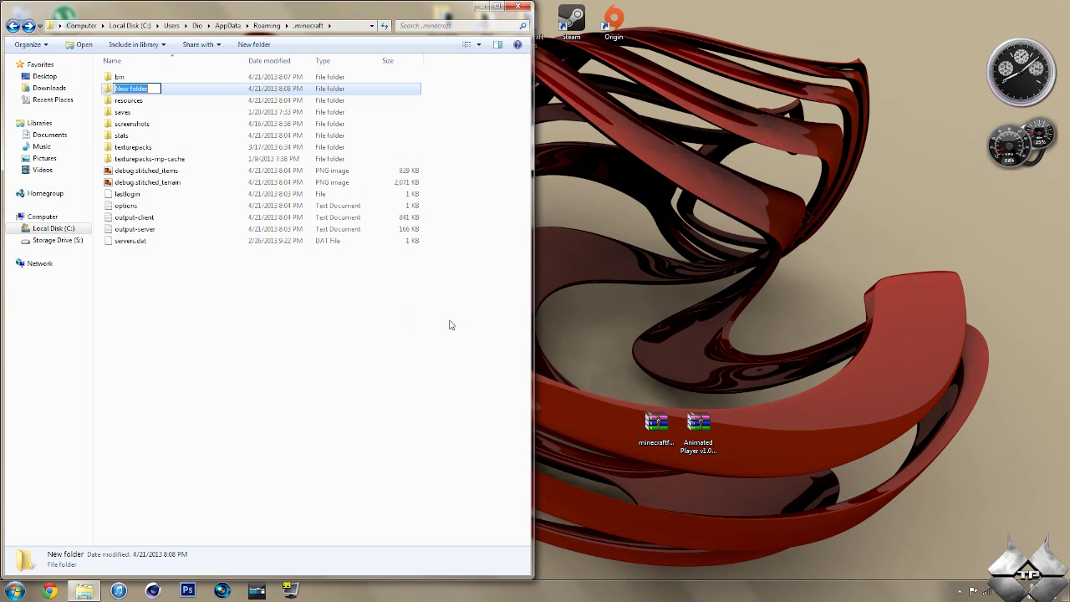
text(mods)
key(Return)
click(444, 338)
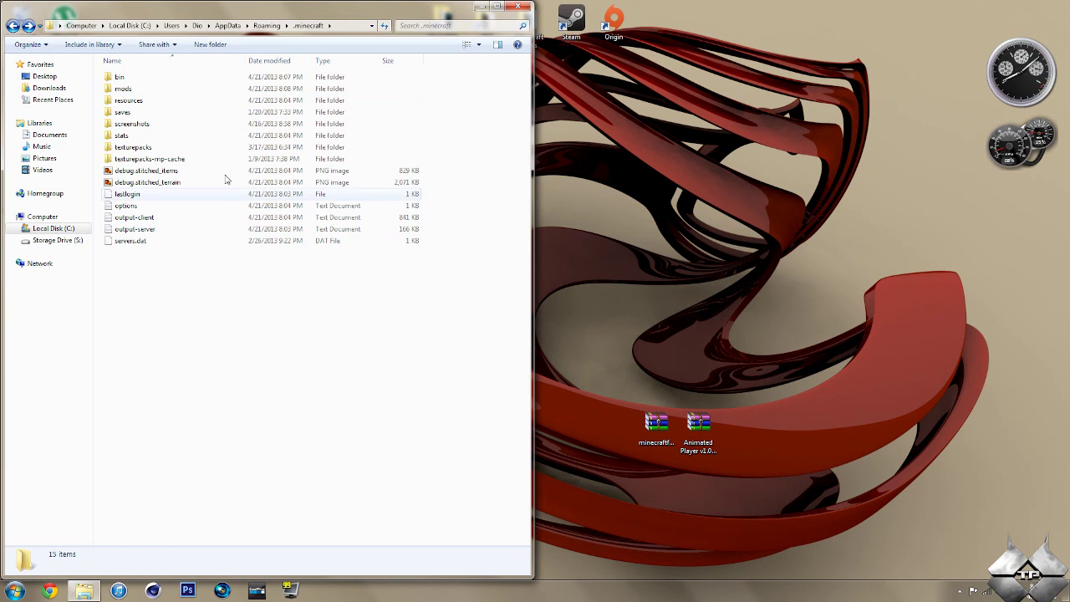
Move the Animated Player v1.0.2 mc1.5.1 archive from the desktop into the mods folder, and close the folder window.
double_click(168, 88)
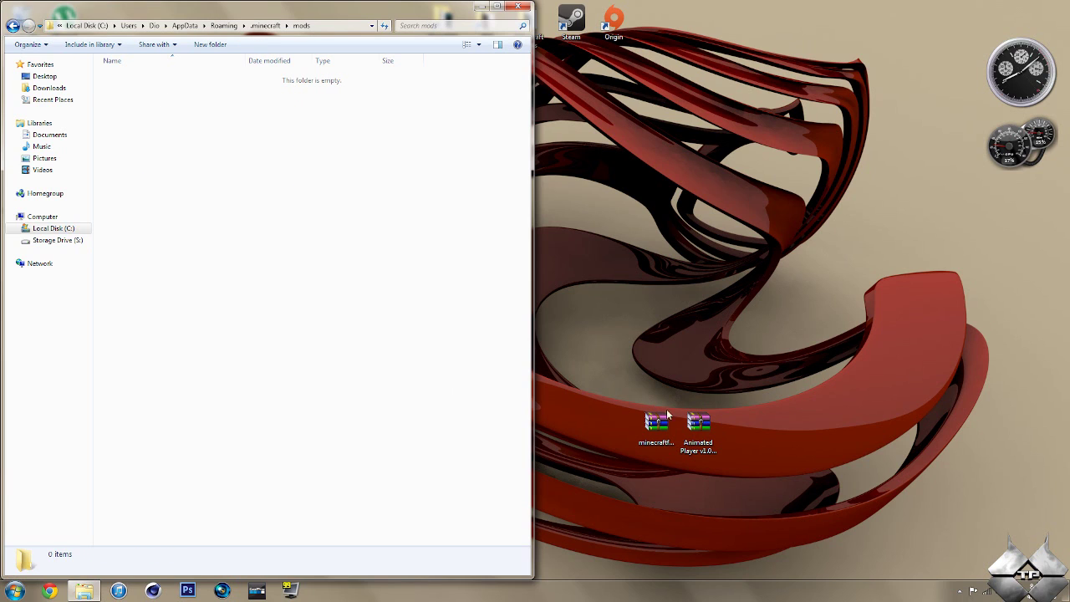
drag(701, 441, 252, 217)
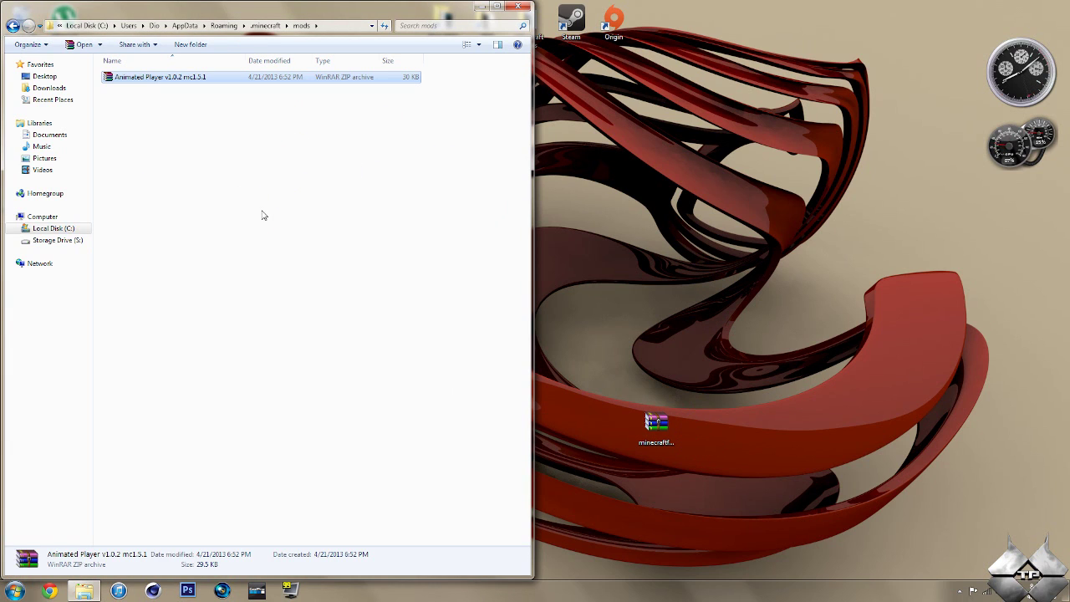
click(518, 7)
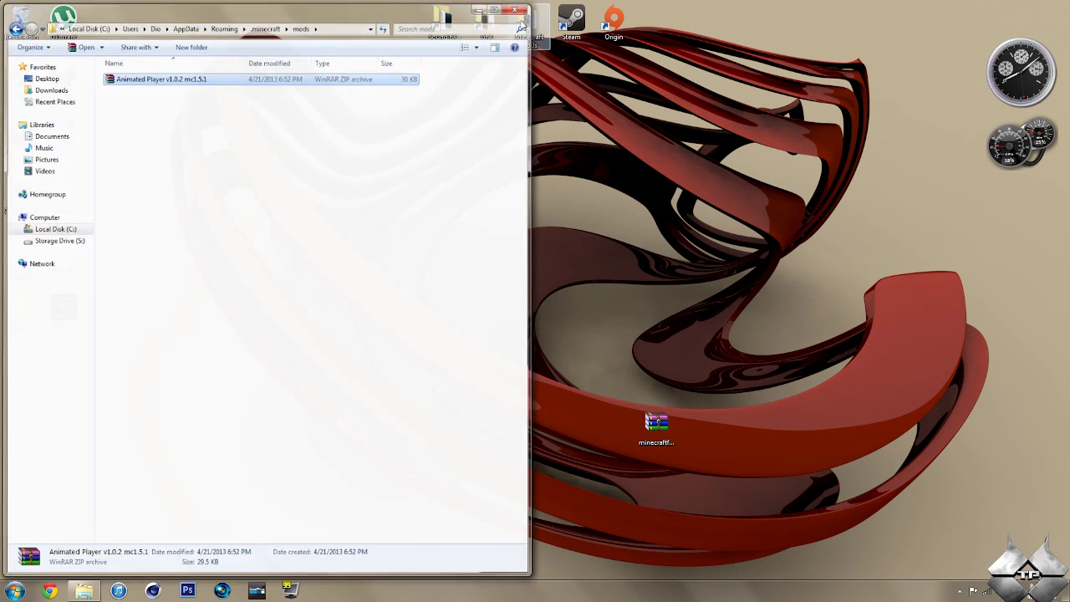